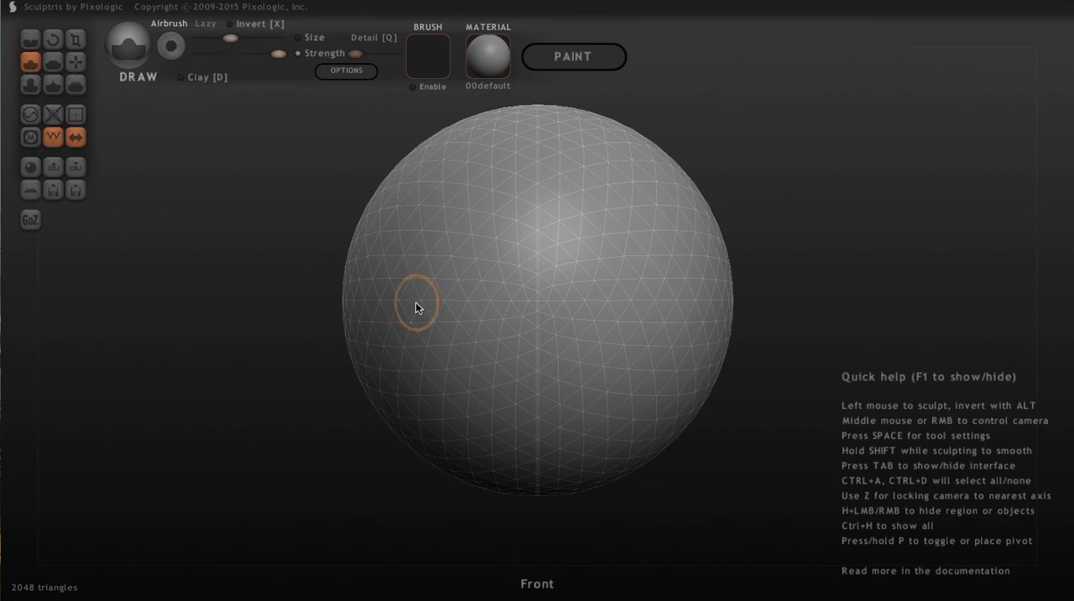
# Pull a mirrored pair of pointed fins out of the sphere's two sides with an enlarged Draw brush, then widen them
pyautogui.moveTo(233, 39); pyautogui.dragTo(246, 38)
pyautogui.moveTo(194, 314)
pyautogui.mouseDown()
pyautogui.moveTo(408, 317)
pyautogui.moveTo(398, 313)
pyautogui.mouseUp()
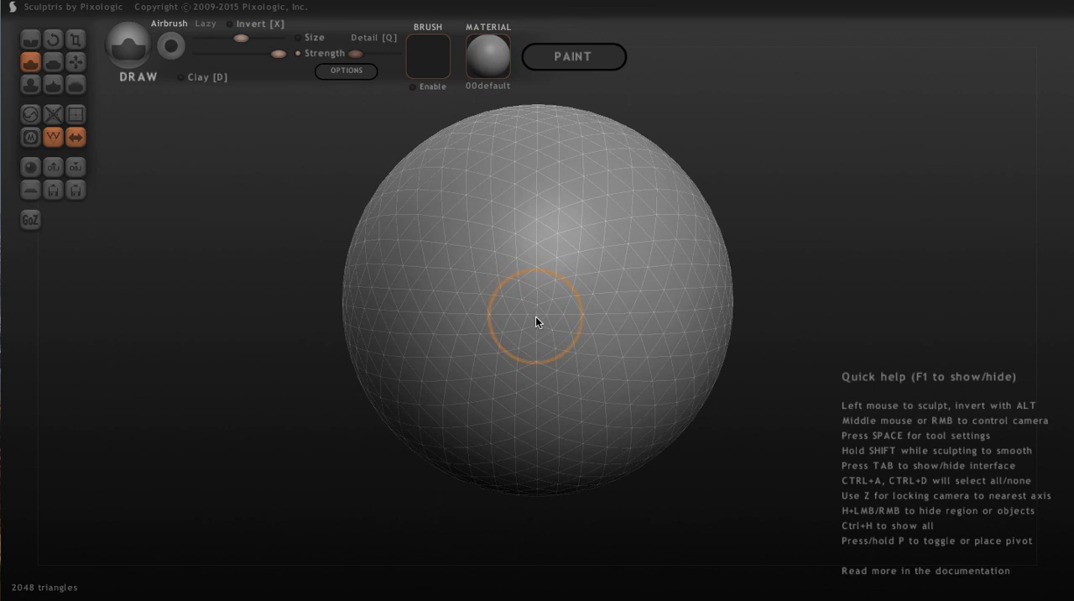
pyautogui.moveTo(536, 317); pyautogui.dragTo(535, 317)
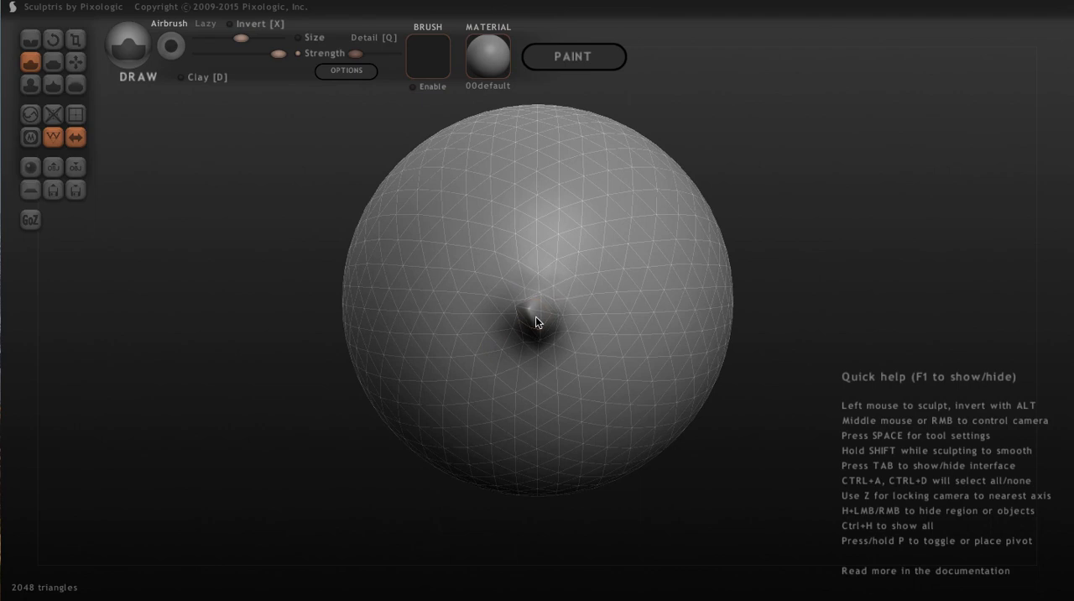
pyautogui.moveTo(870, 202); pyautogui.dragTo(645, 210)
pyautogui.moveTo(645, 211)
pyautogui.mouseDown(button='middle')
pyautogui.moveTo(662, 224)
pyautogui.moveTo(696, 219)
pyautogui.moveTo(694, 229)
pyautogui.moveTo(666, 218)
pyautogui.mouseUp(button='middle')
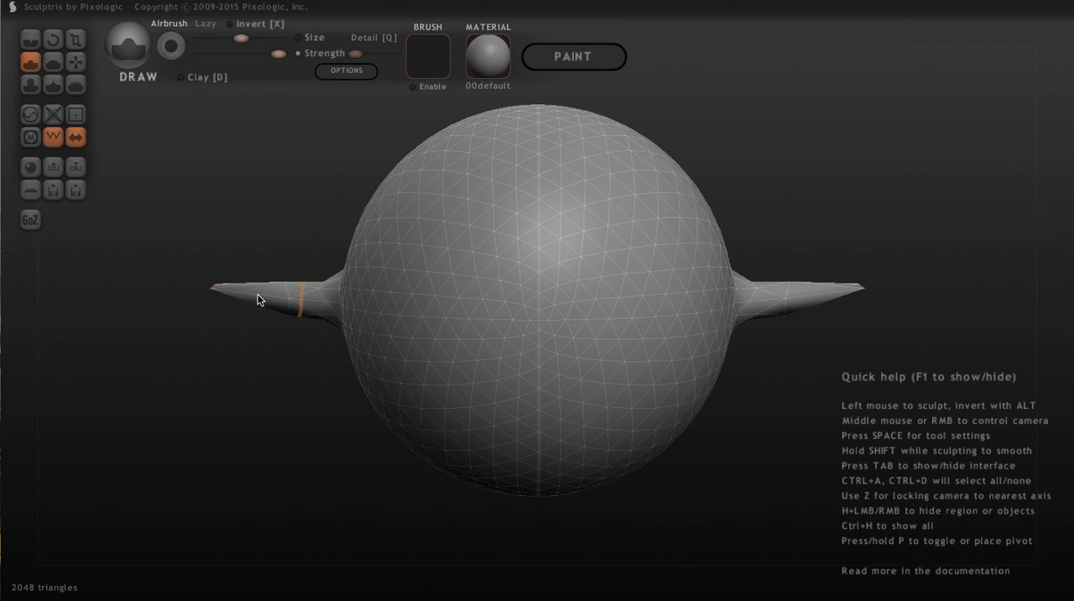
pyautogui.moveTo(257, 300); pyautogui.dragTo(258, 299)
# Flatten the surfaces of both side fins using a larger Flatten brush
pyautogui.moveTo(199, 334); pyautogui.dragTo(259, 371)
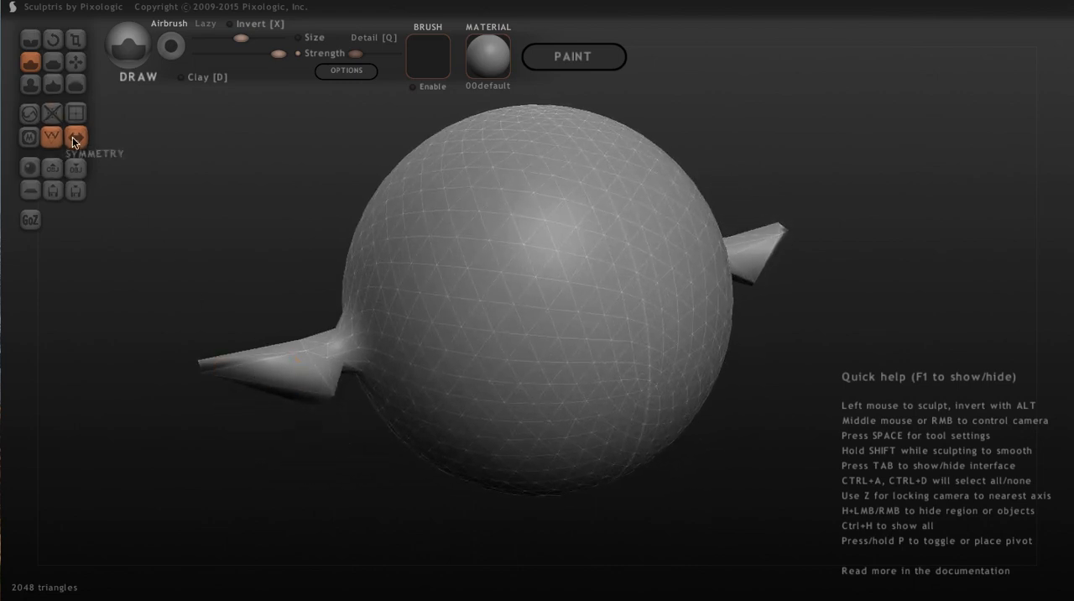
pyautogui.click(52, 64)
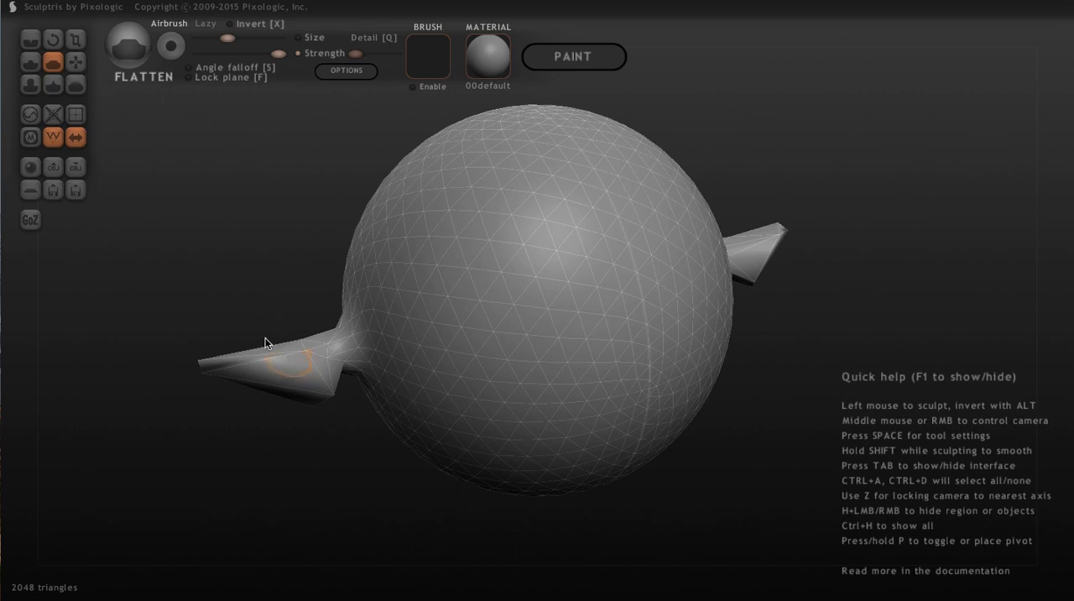
pyautogui.moveTo(223, 39); pyautogui.dragTo(244, 40)
pyautogui.moveTo(271, 364); pyautogui.dragTo(239, 360)
pyautogui.moveTo(133, 384)
pyautogui.mouseDown()
pyautogui.moveTo(190, 340)
pyautogui.moveTo(233, 336)
pyautogui.moveTo(182, 381)
pyautogui.moveTo(132, 379)
pyautogui.moveTo(91, 350)
pyautogui.moveTo(62, 352)
pyautogui.moveTo(115, 352)
pyautogui.mouseUp()
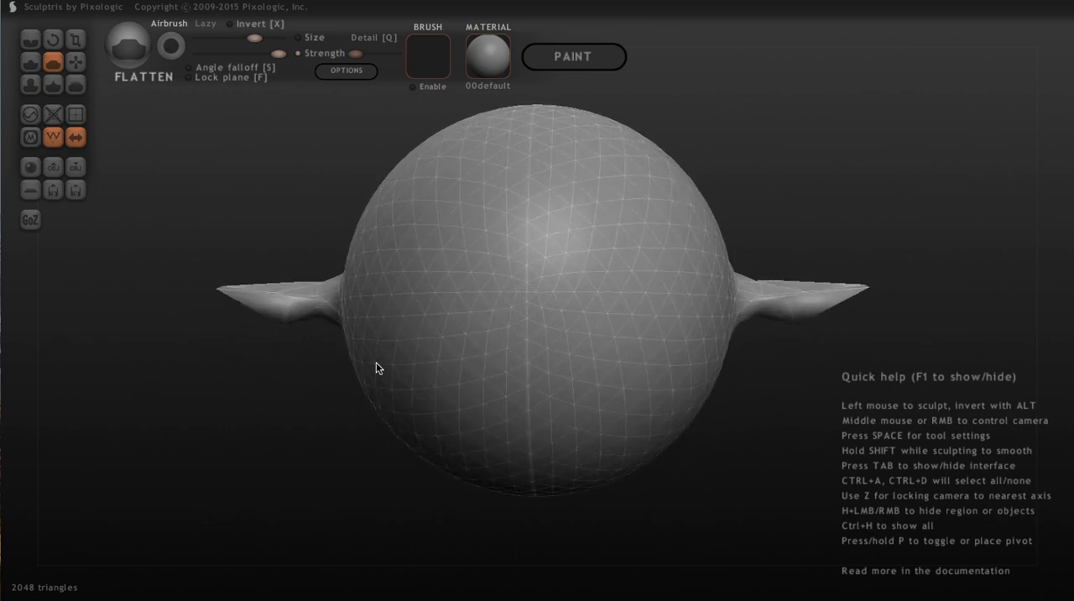
pyautogui.moveTo(834, 339); pyautogui.dragTo(911, 343)
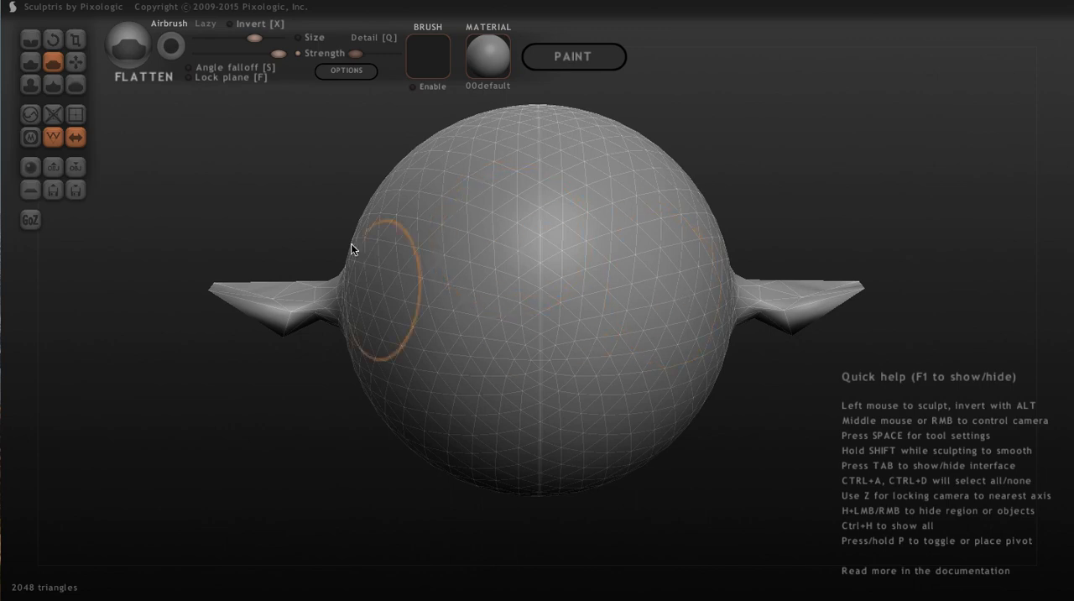
# Reduce the triangle count of the whole model three times with Reduce Selected
pyautogui.click(51, 113)
pyautogui.click(51, 114)
pyautogui.click(51, 114)
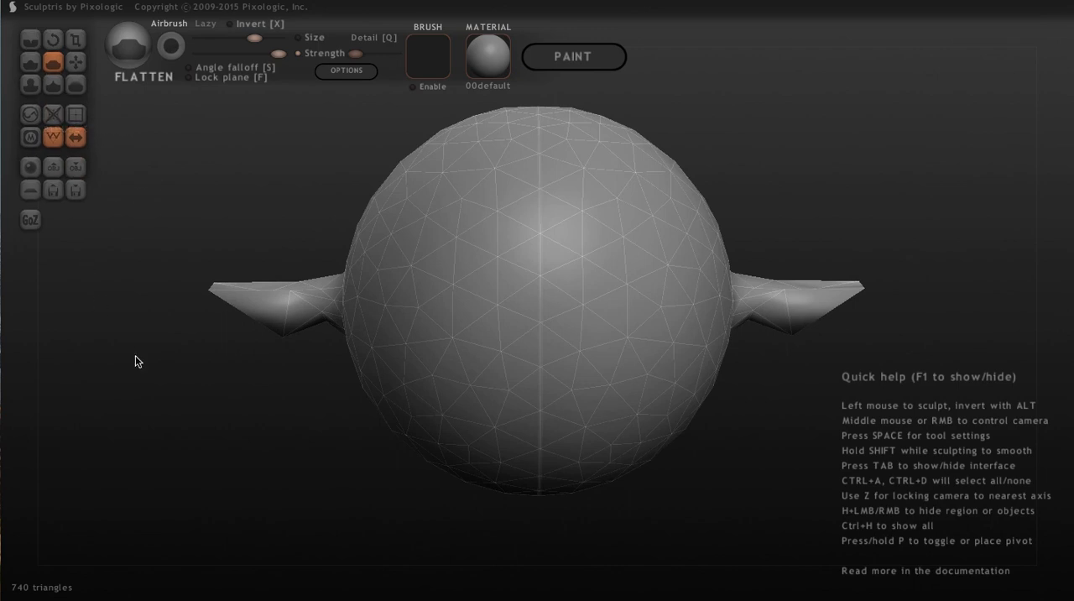
# Flatten the side fins of the reduced mesh into thinner, sharper shapes
pyautogui.moveTo(189, 412); pyautogui.dragTo(221, 428)
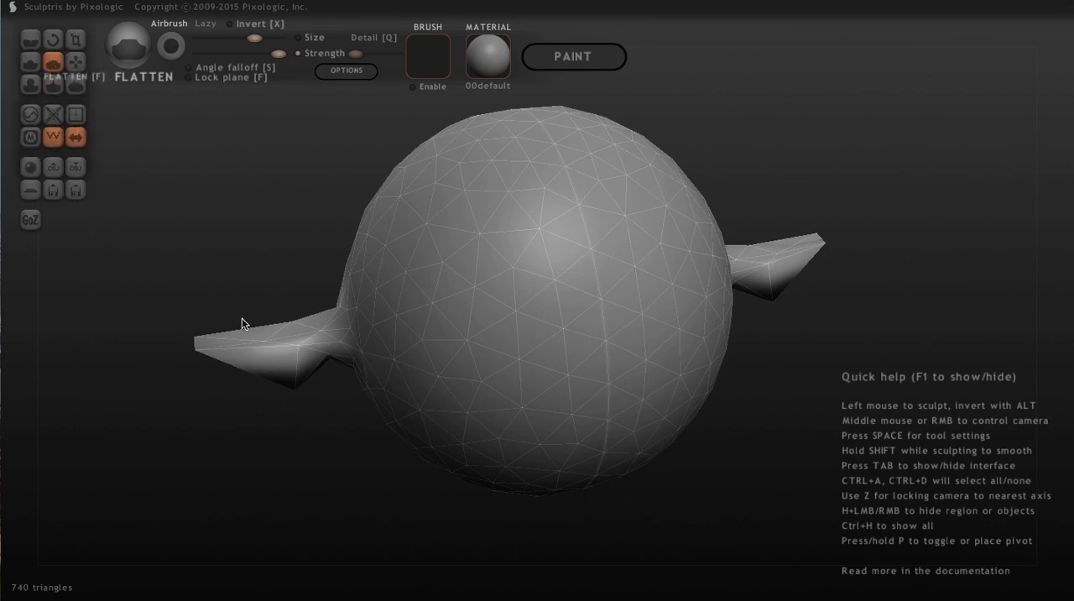
pyautogui.click(252, 345)
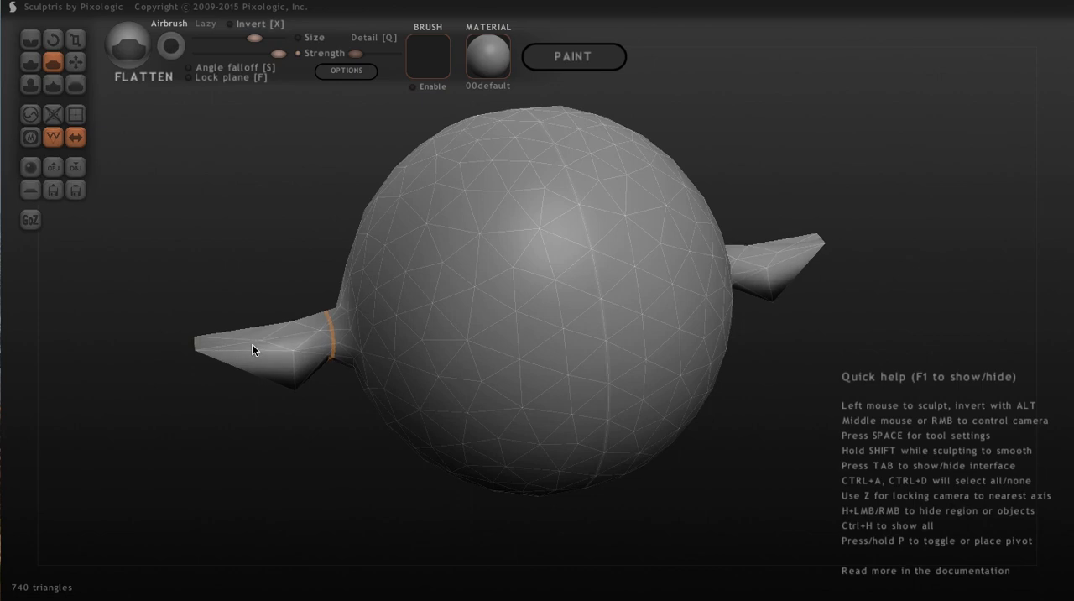
pyautogui.moveTo(172, 432); pyautogui.dragTo(135, 344)
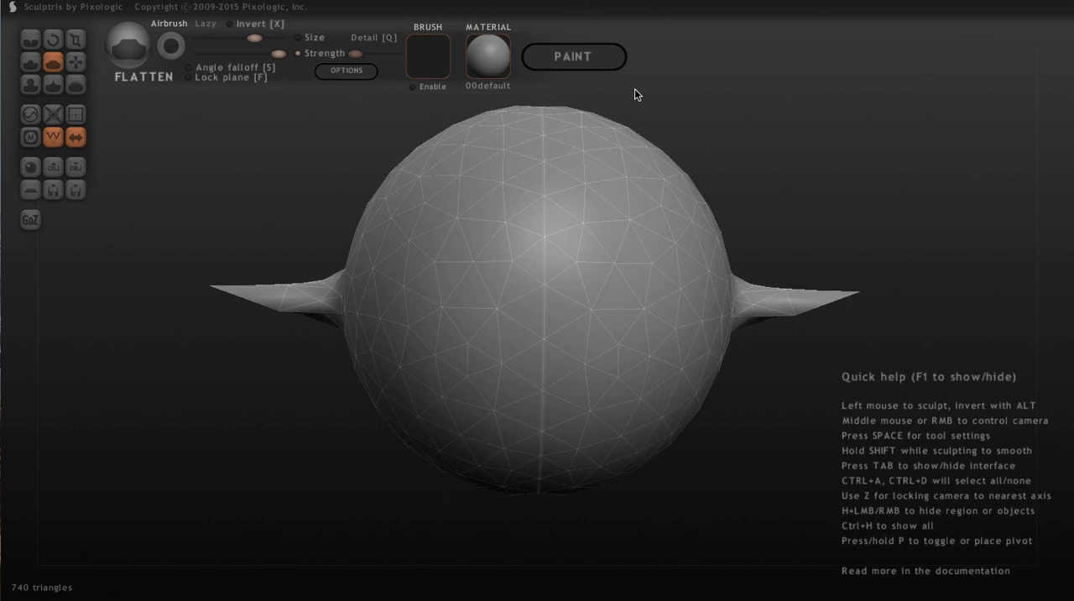
# Switch the model to paint mode, building the texture mapping at resolution 512
pyautogui.click(584, 55)
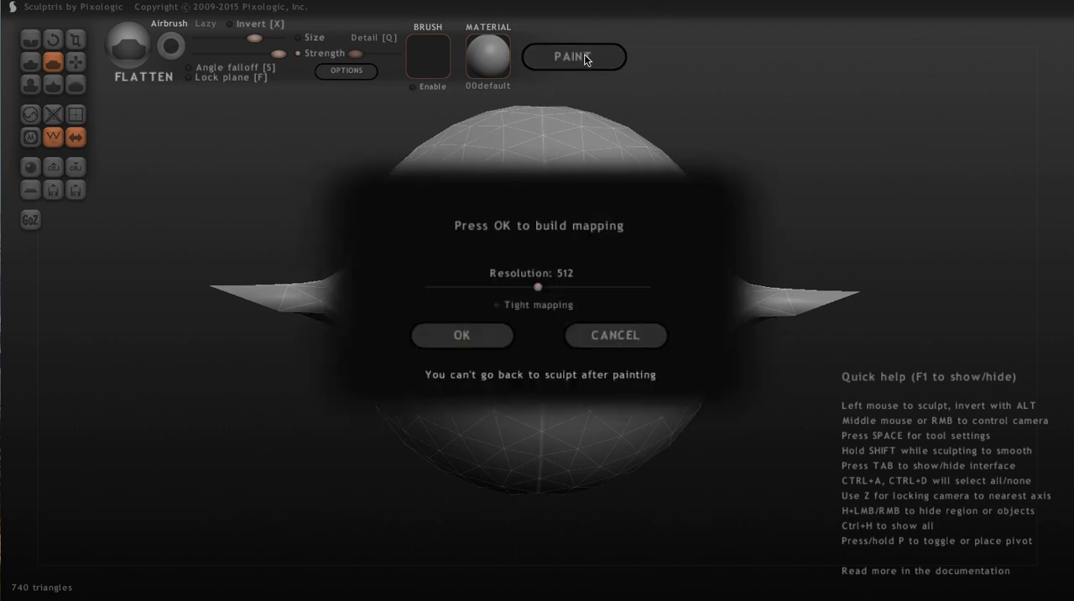
pyautogui.click(472, 337)
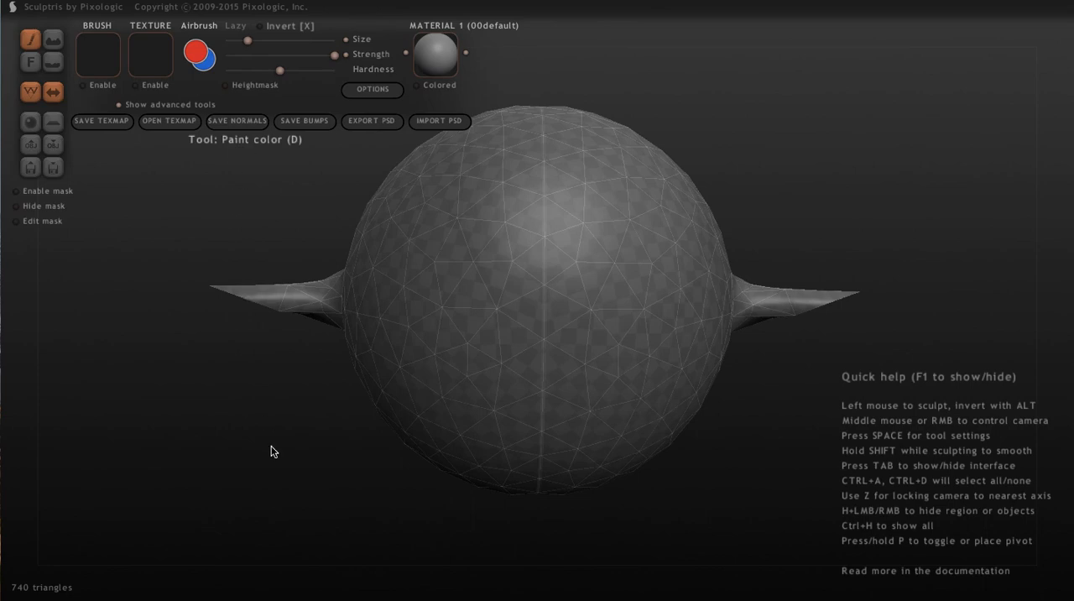
# Paint the entire body and both fins red from all sides with the brush at maximum size
pyautogui.scroll(-5, 271, 452)
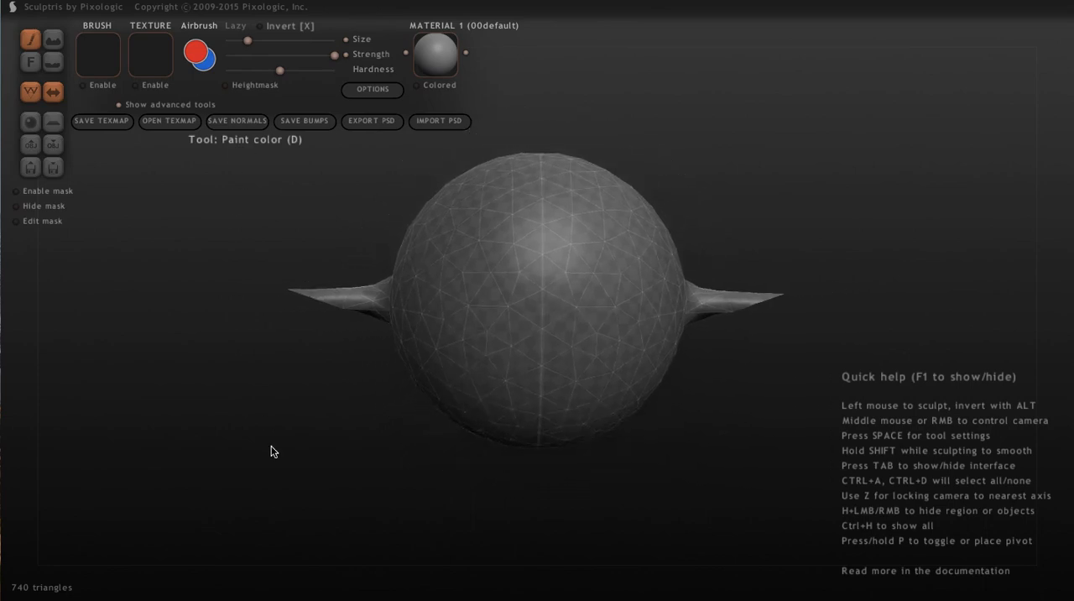
pyautogui.scroll(-2, 271, 452)
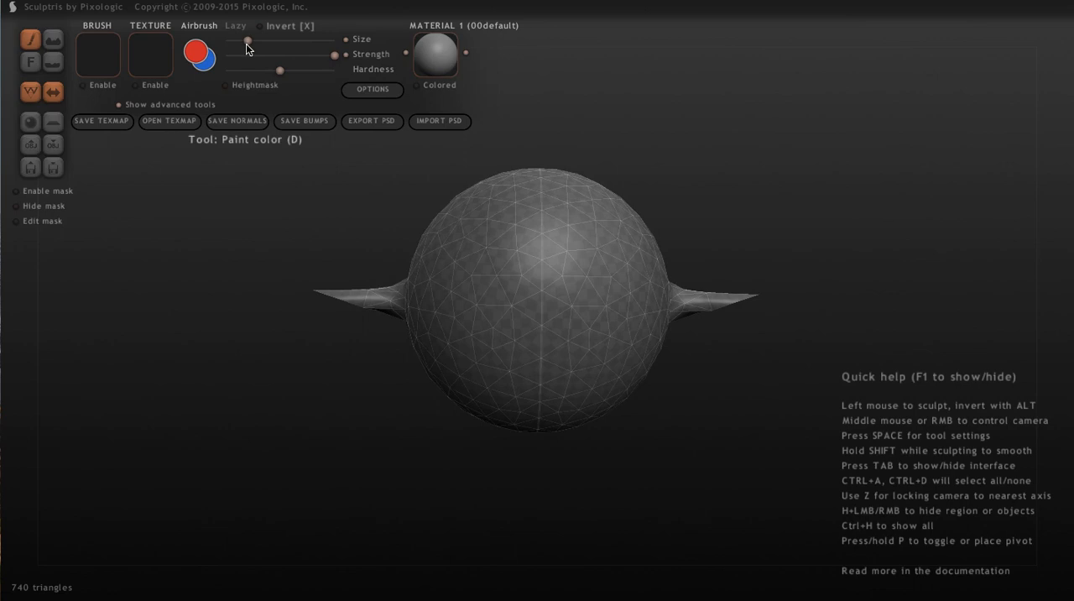
pyautogui.moveTo(246, 44); pyautogui.dragTo(329, 38)
pyautogui.moveTo(511, 343); pyautogui.dragTo(511, 338)
pyautogui.moveTo(736, 155); pyautogui.dragTo(726, 347, button='middle')
pyautogui.moveTo(570, 240); pyautogui.dragTo(563, 234)
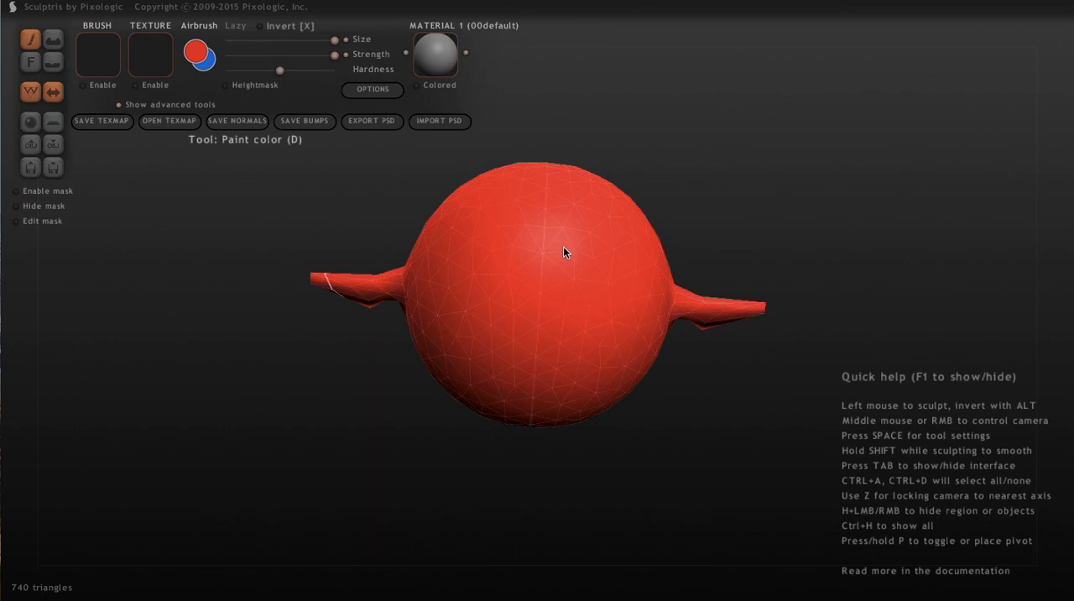
pyautogui.moveTo(672, 172)
pyautogui.mouseDown(button='middle')
pyautogui.moveTo(631, 441)
pyautogui.moveTo(604, 410)
pyautogui.mouseUp(button='middle')
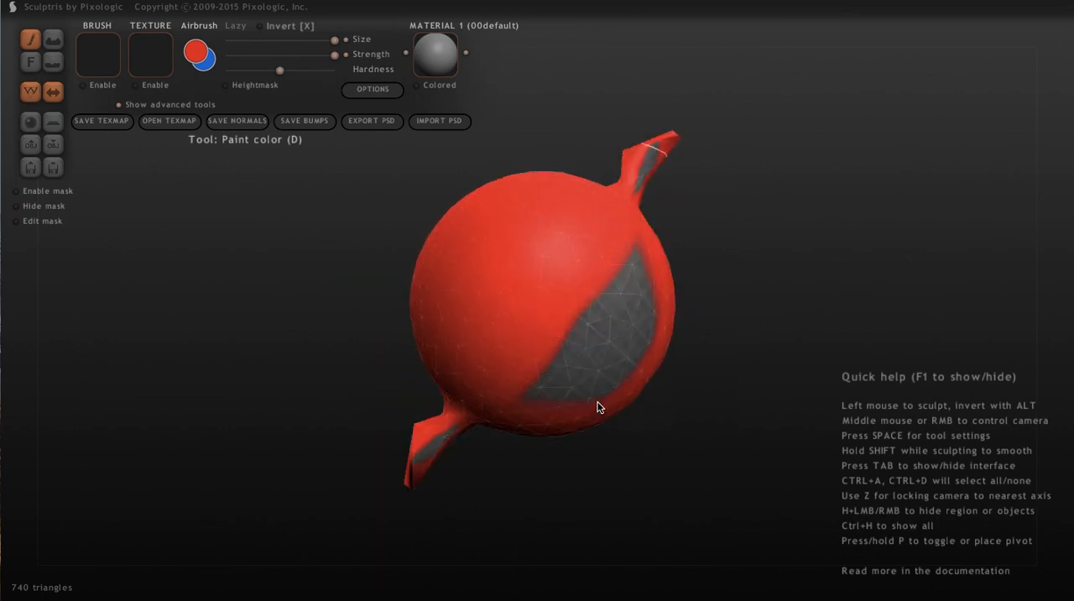
pyautogui.moveTo(604, 410); pyautogui.dragTo(592, 338)
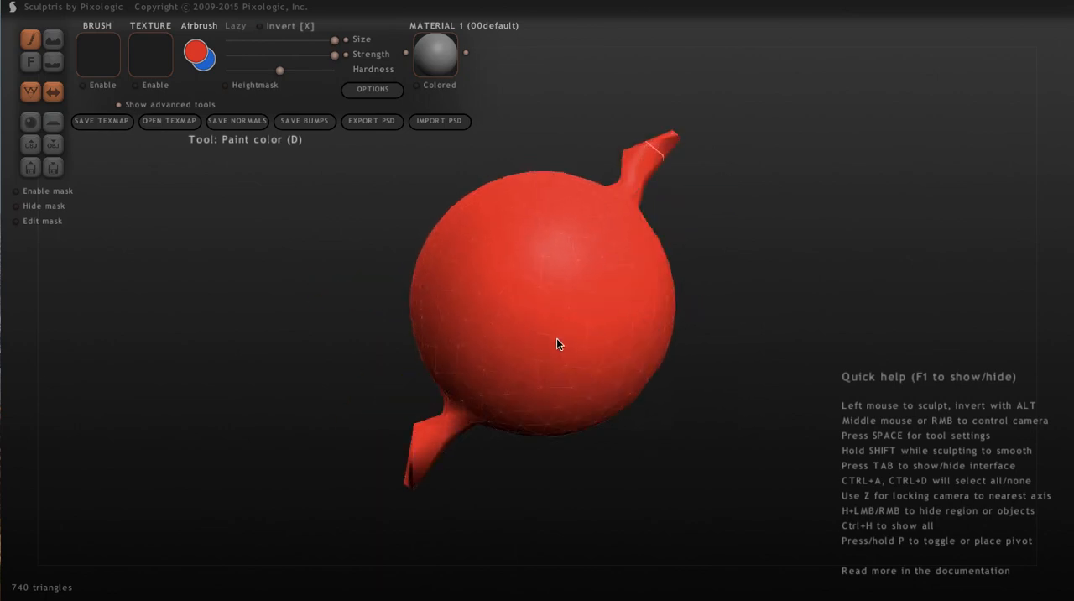
pyautogui.moveTo(683, 453)
pyautogui.mouseDown(button='middle')
pyautogui.moveTo(607, 307)
pyautogui.moveTo(678, 338)
pyautogui.moveTo(738, 328)
pyautogui.moveTo(730, 316)
pyautogui.moveTo(619, 329)
pyautogui.moveTo(794, 313)
pyautogui.moveTo(794, 329)
pyautogui.moveTo(796, 312)
pyautogui.moveTo(743, 318)
pyautogui.moveTo(787, 321)
pyautogui.mouseUp(button='middle')
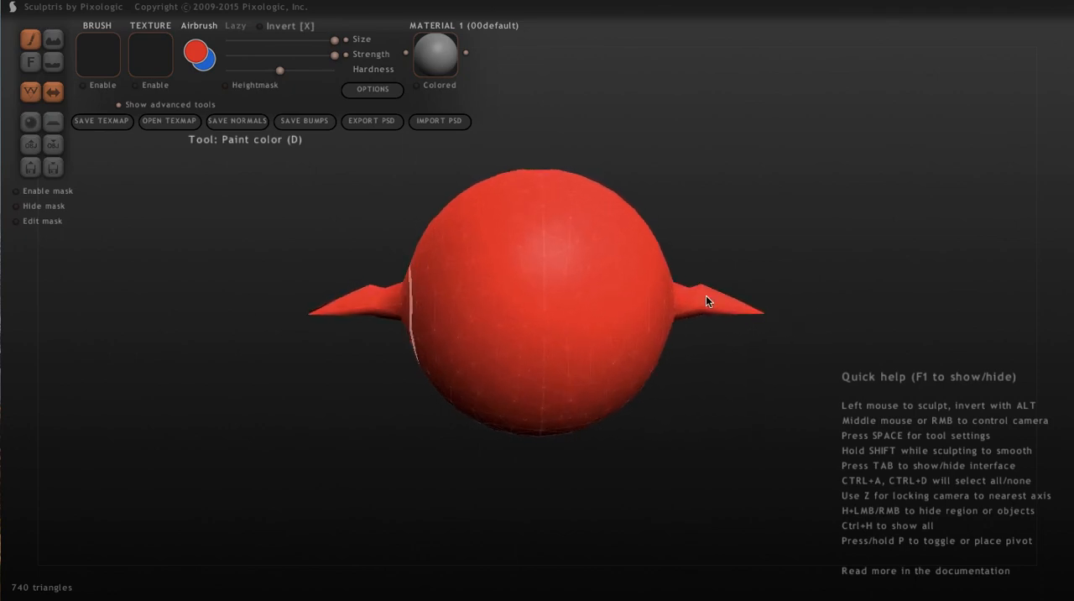
pyautogui.moveTo(311, 355)
pyautogui.mouseDown(button='middle')
pyautogui.moveTo(487, 403)
pyautogui.moveTo(595, 355)
pyautogui.moveTo(609, 369)
pyautogui.moveTo(590, 384)
pyautogui.moveTo(515, 367)
pyautogui.moveTo(351, 374)
pyautogui.moveTo(407, 403)
pyautogui.moveTo(424, 383)
pyautogui.moveTo(355, 365)
pyautogui.moveTo(307, 384)
pyautogui.moveTo(324, 341)
pyautogui.moveTo(305, 349)
pyautogui.moveTo(319, 340)
pyautogui.mouseUp(button='middle')
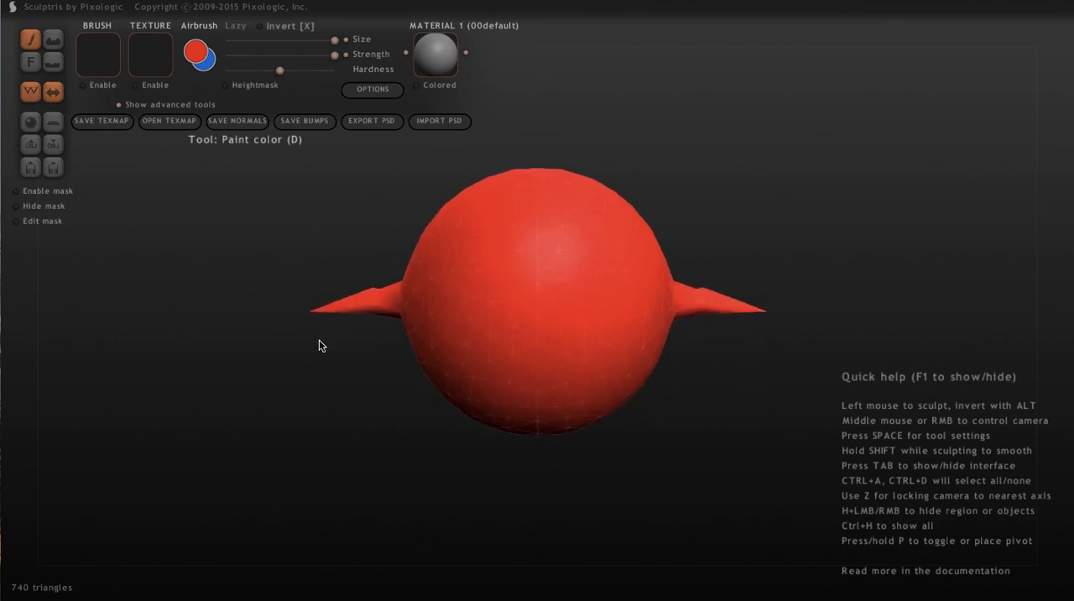
# Paint two mirrored white oval eyes on the front of the body with a medium-sized brush
pyautogui.click(198, 55)
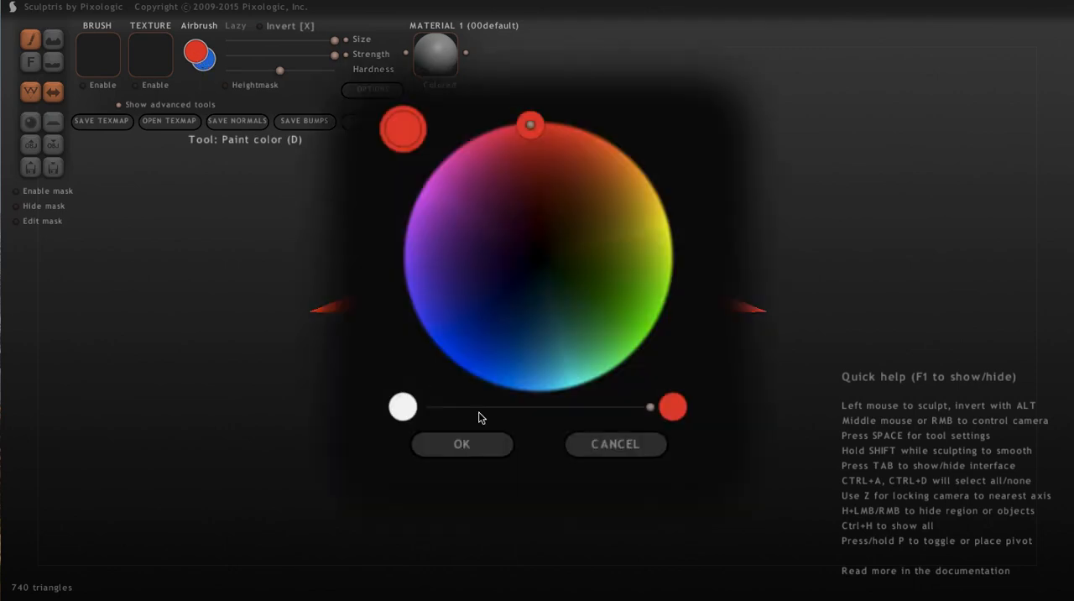
pyautogui.moveTo(652, 410); pyautogui.dragTo(407, 403)
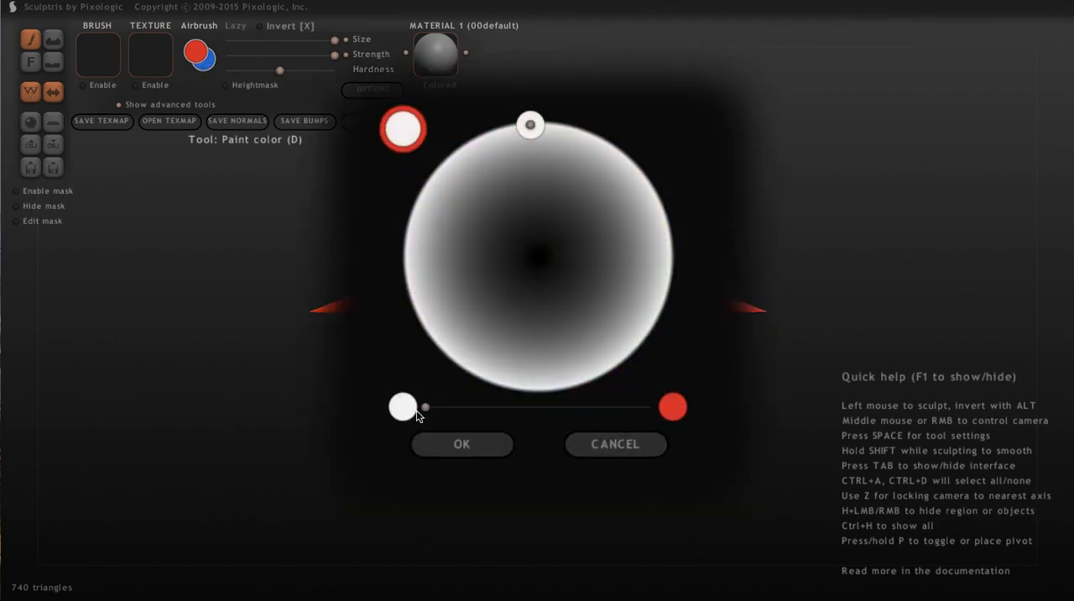
pyautogui.click(460, 447)
pyautogui.moveTo(334, 40); pyautogui.dragTo(268, 47)
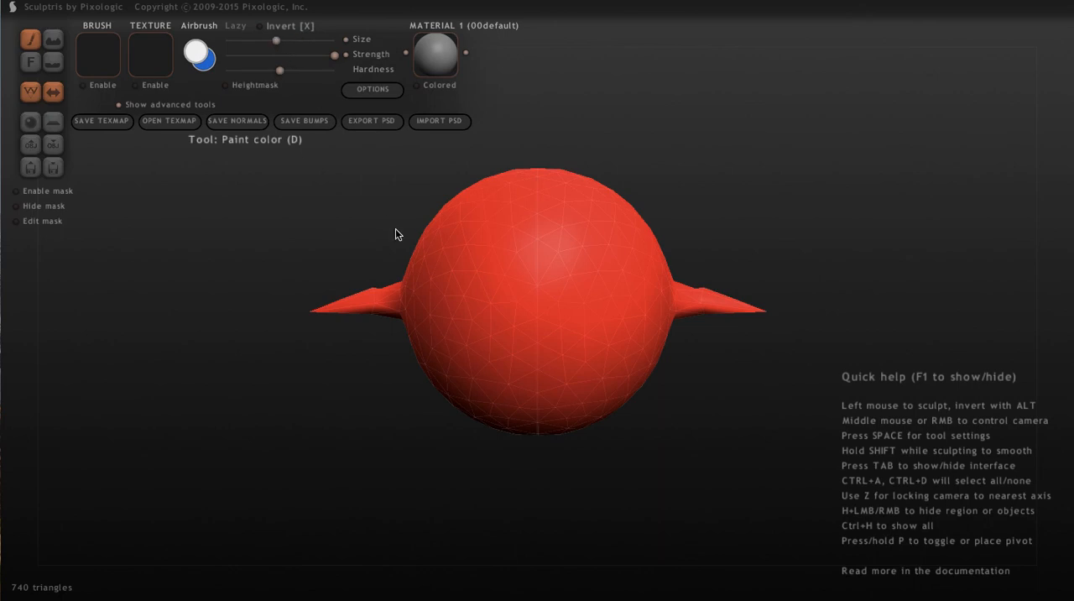
pyautogui.click(468, 270)
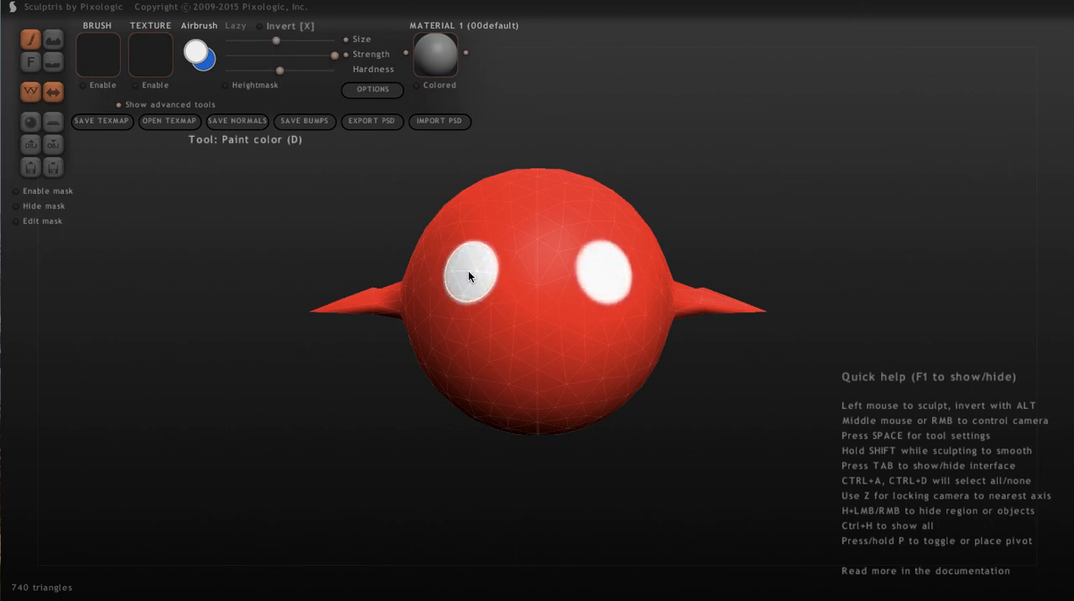
pyautogui.moveTo(468, 270); pyautogui.dragTo(472, 265)
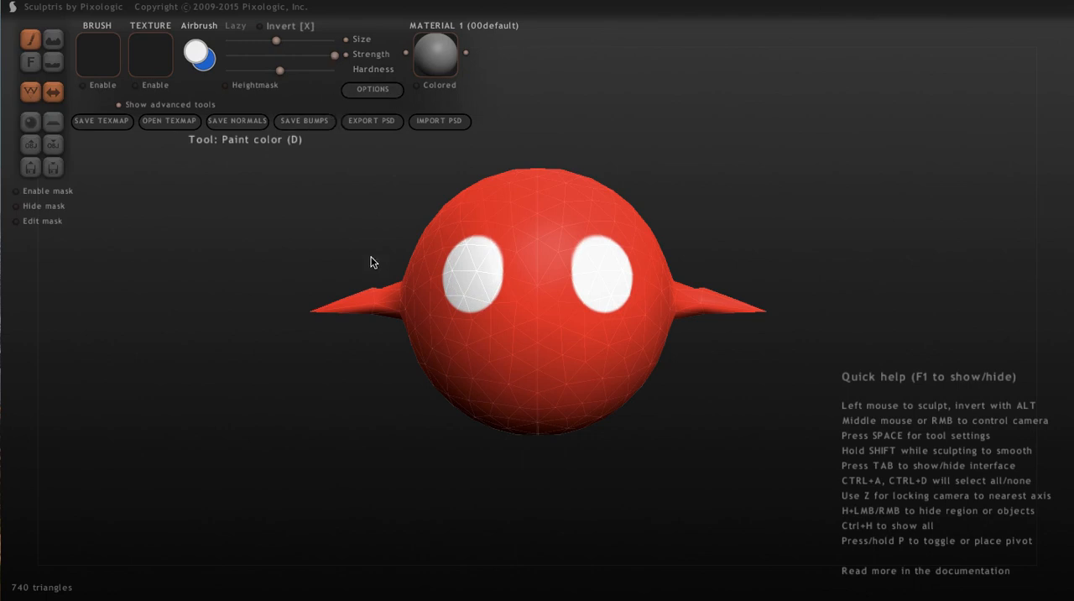
# Paint large black pupils over the lower part of both white eyes
pyautogui.click(201, 55)
pyautogui.click(539, 254)
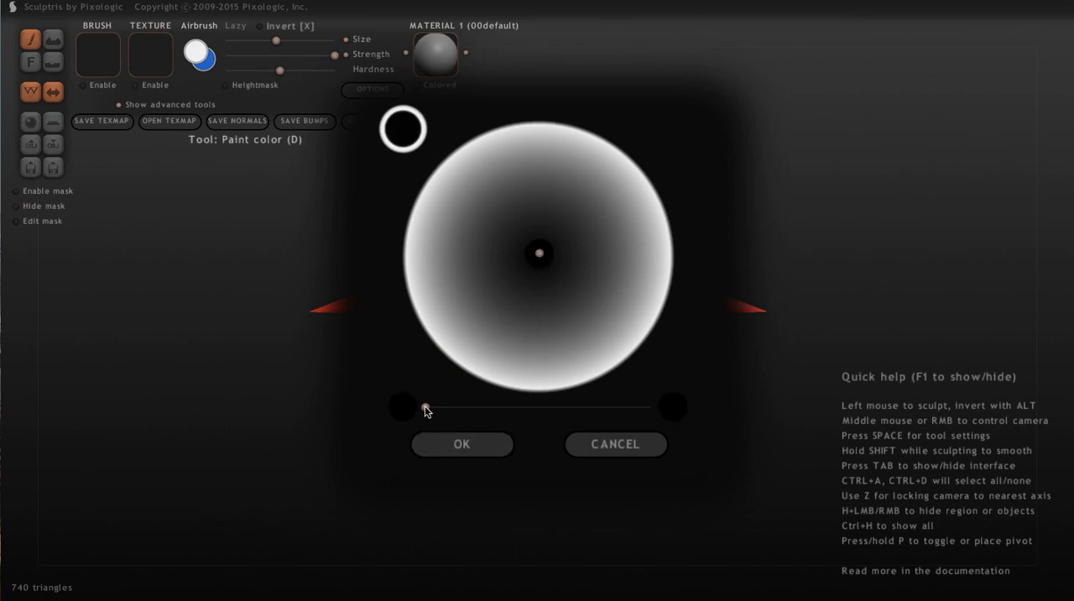
pyautogui.moveTo(426, 407); pyautogui.dragTo(733, 412)
pyautogui.click(481, 445)
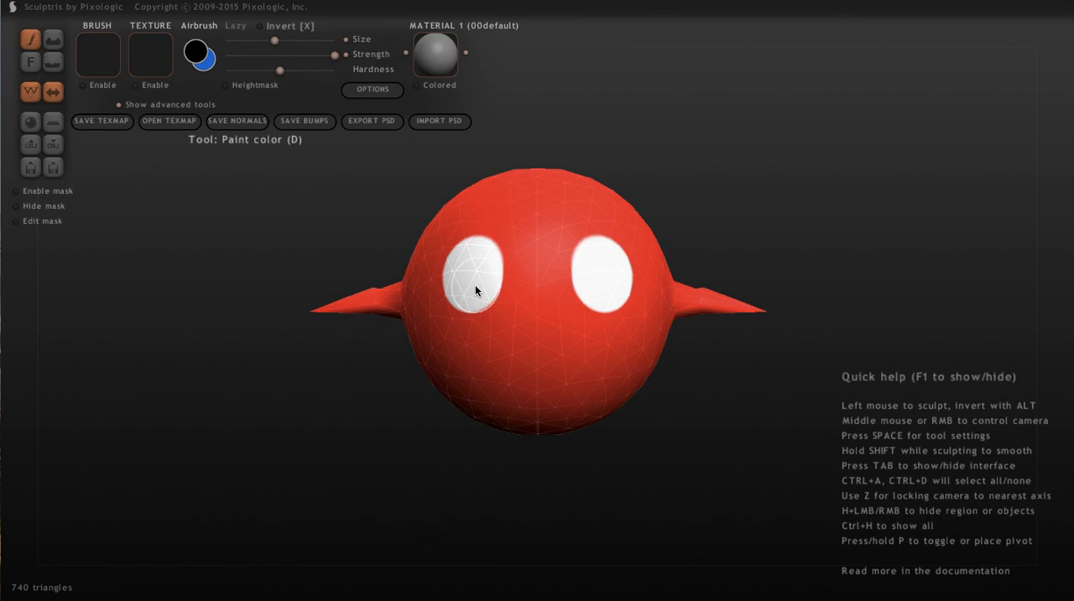
pyautogui.moveTo(475, 284); pyautogui.dragTo(478, 283)
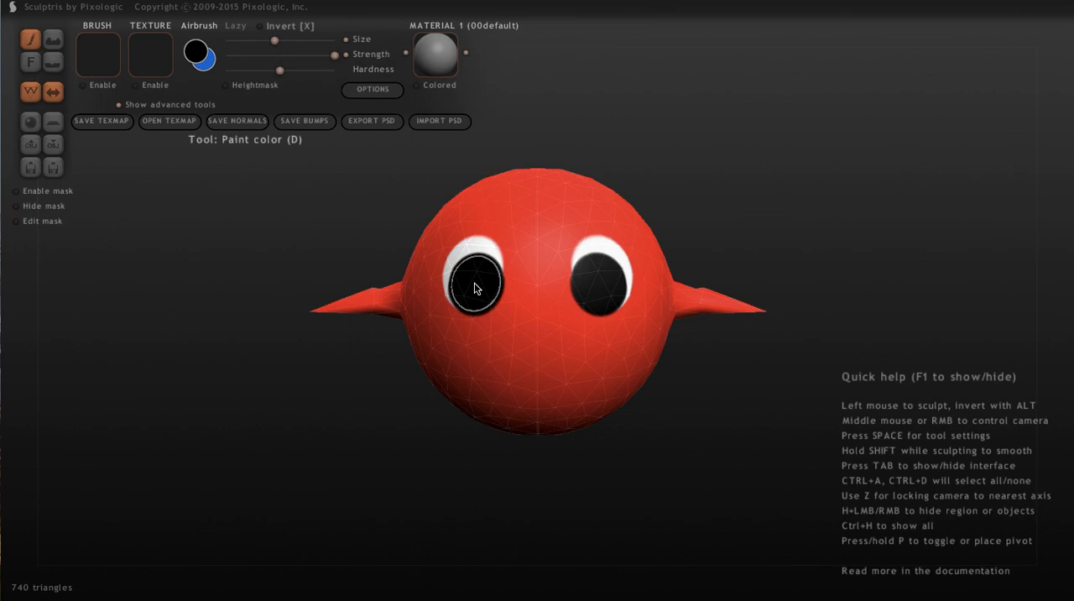
# Add a small white highlight to the upper outer part of each black pupil with a much smaller brush
pyautogui.click(198, 54)
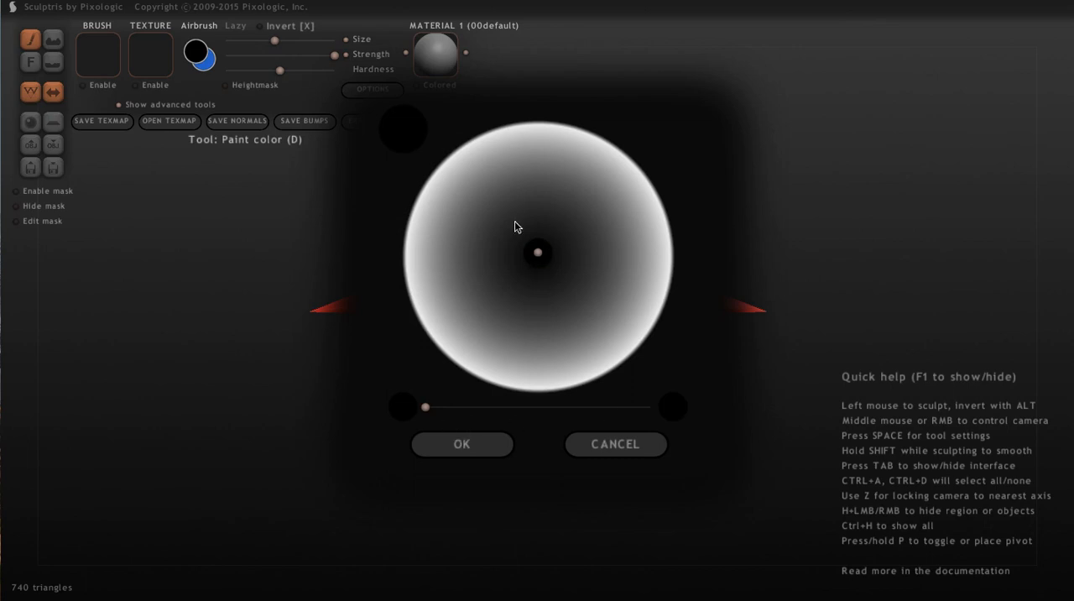
pyautogui.click(596, 138)
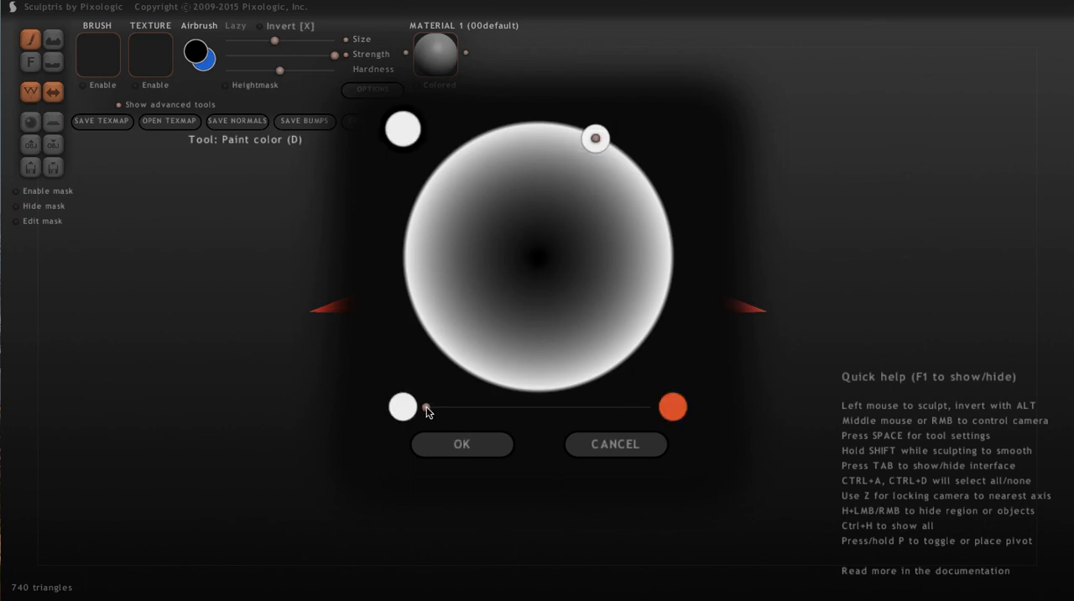
pyautogui.click(460, 444)
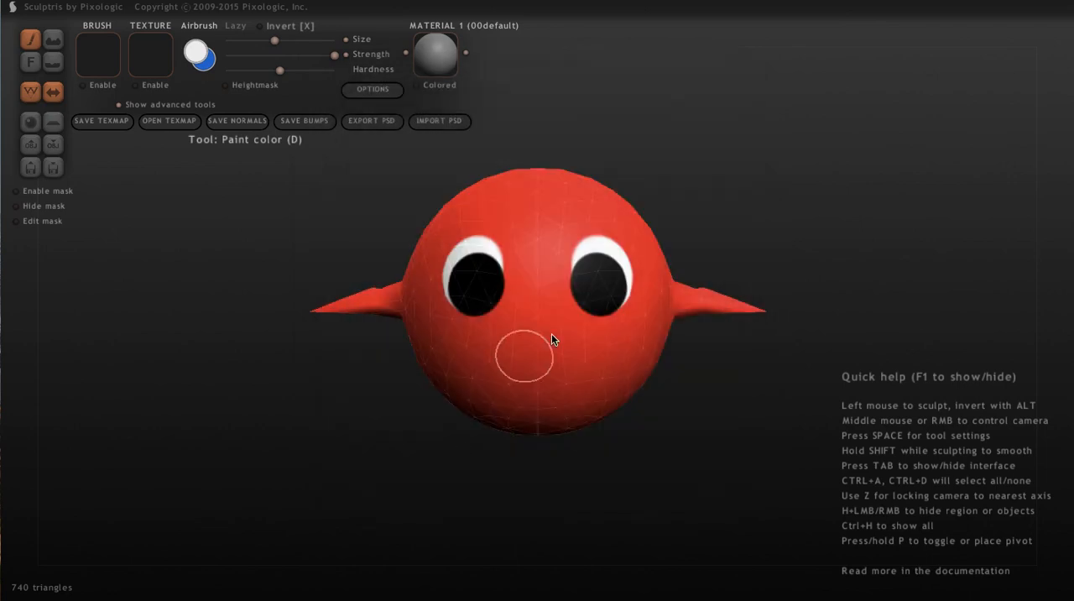
pyautogui.click(238, 40)
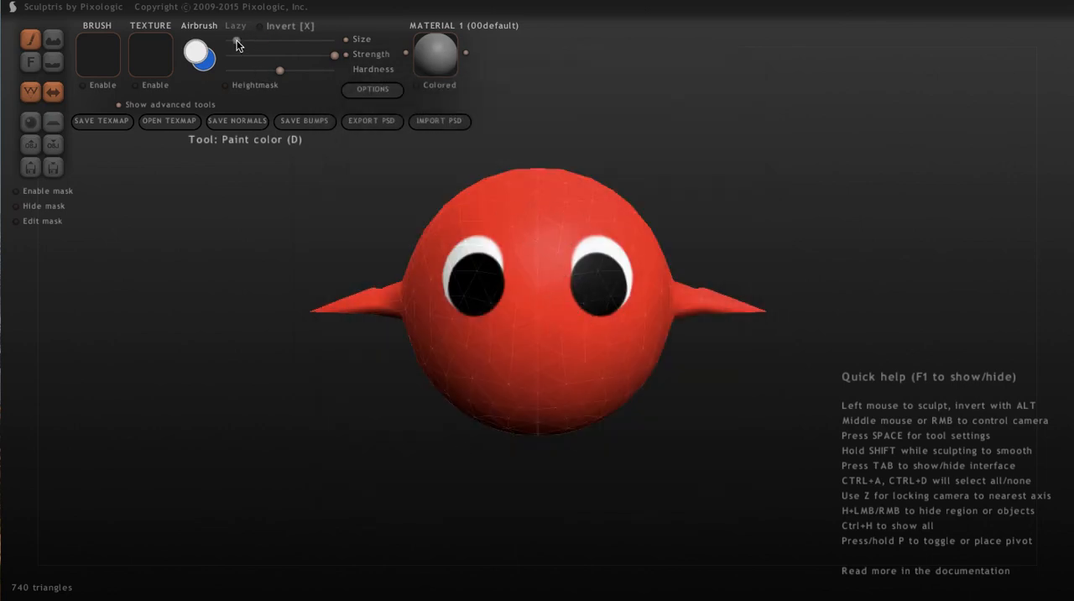
pyautogui.click(612, 267)
pyautogui.moveTo(612, 266); pyautogui.dragTo(613, 275)
# Paint a thin black mouth with short angled ends, mirrored across the lower front of the body
pyautogui.click(198, 52)
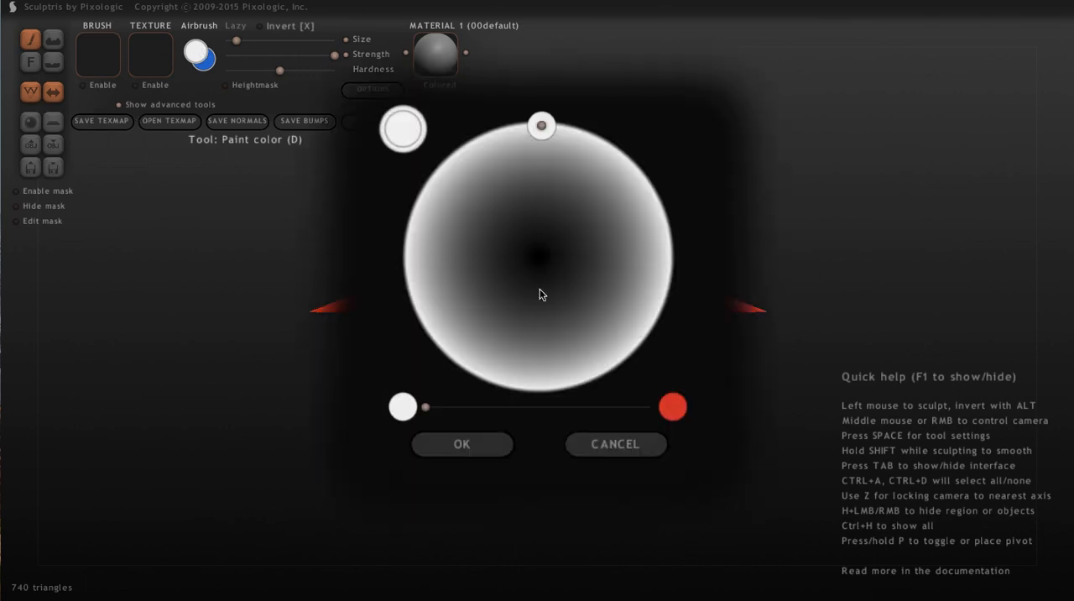
pyautogui.click(540, 256)
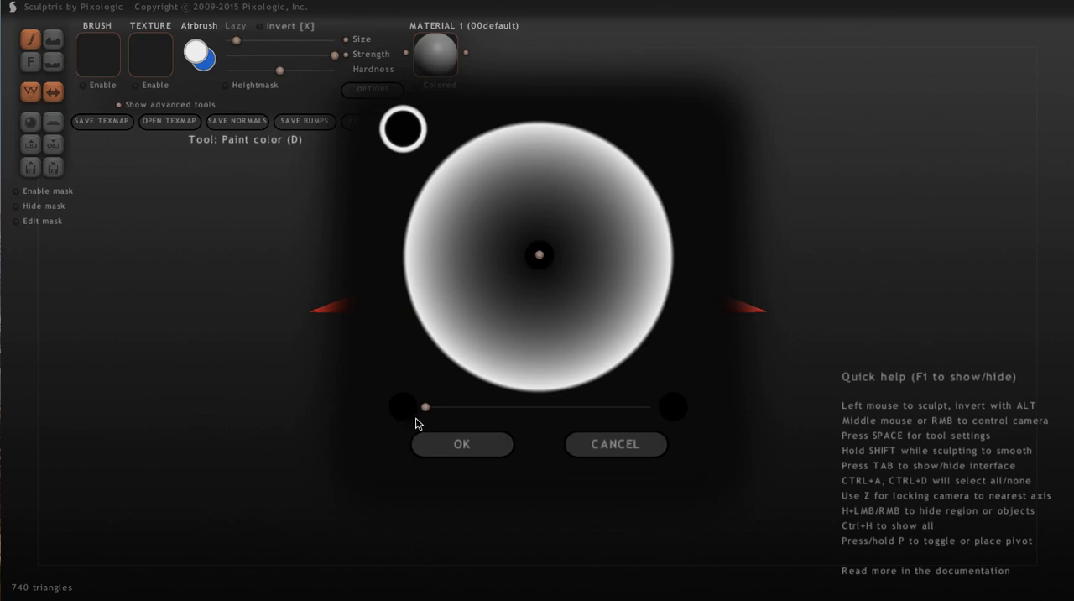
pyautogui.moveTo(426, 411); pyautogui.dragTo(767, 424)
pyautogui.click(441, 448)
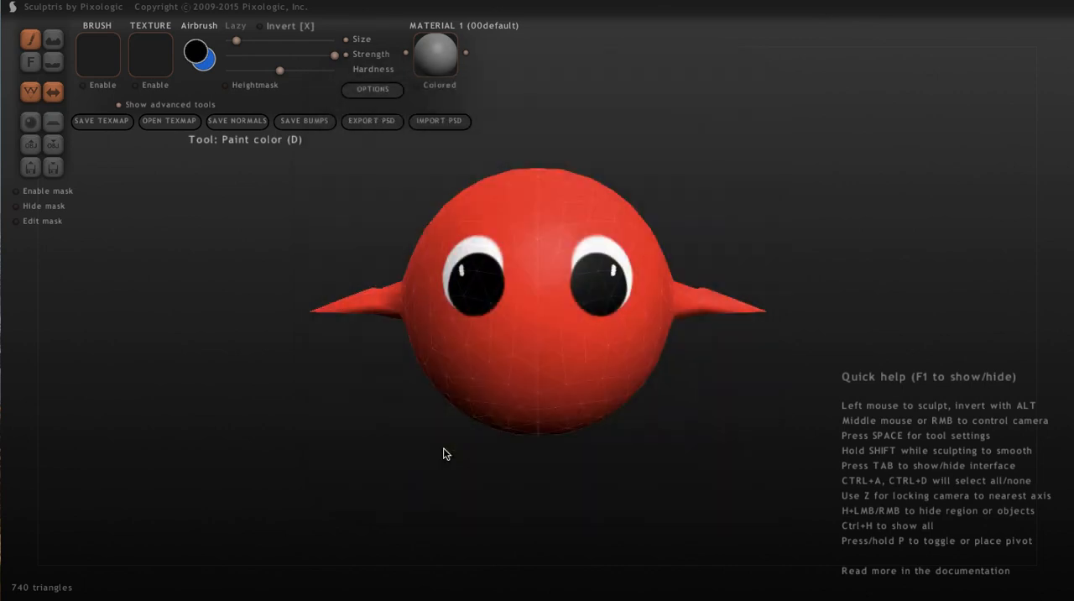
pyautogui.click(511, 374)
pyautogui.moveTo(533, 375)
pyautogui.mouseDown()
pyautogui.moveTo(541, 378)
pyautogui.moveTo(506, 376)
pyautogui.mouseUp()
# Set the paint color to a muted pinkish red with medium saturation
pyautogui.moveTo(260, 411); pyautogui.dragTo(358, 282)
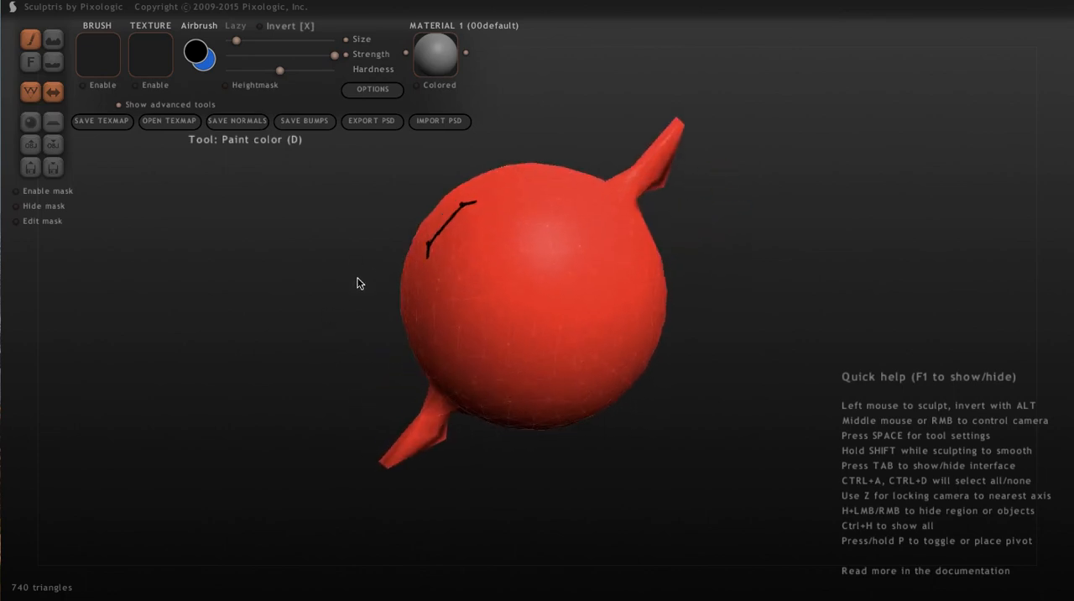
pyautogui.click(201, 55)
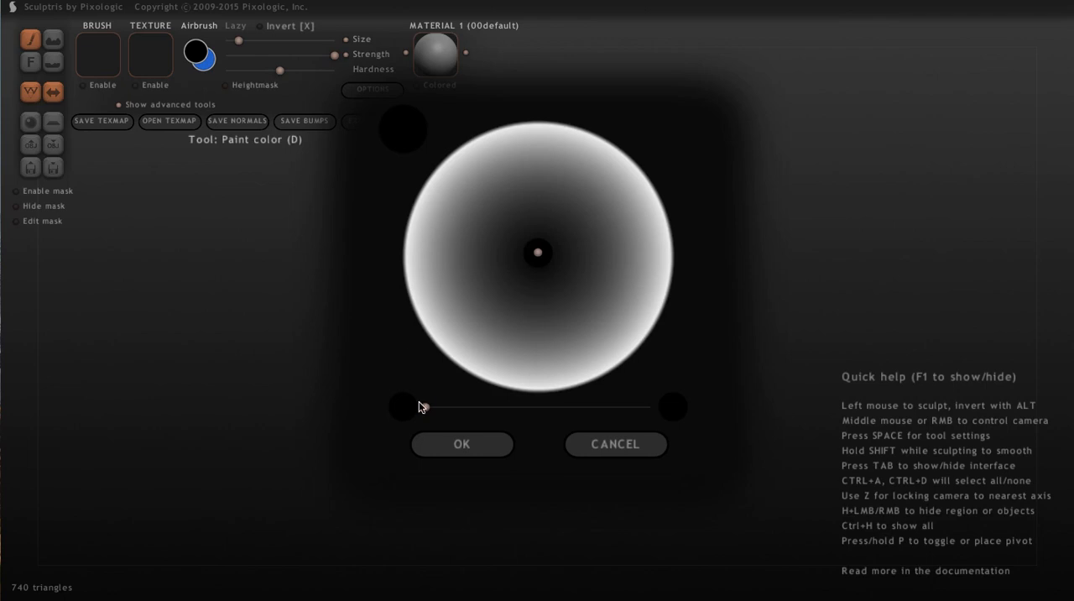
pyautogui.moveTo(427, 409); pyautogui.dragTo(612, 408)
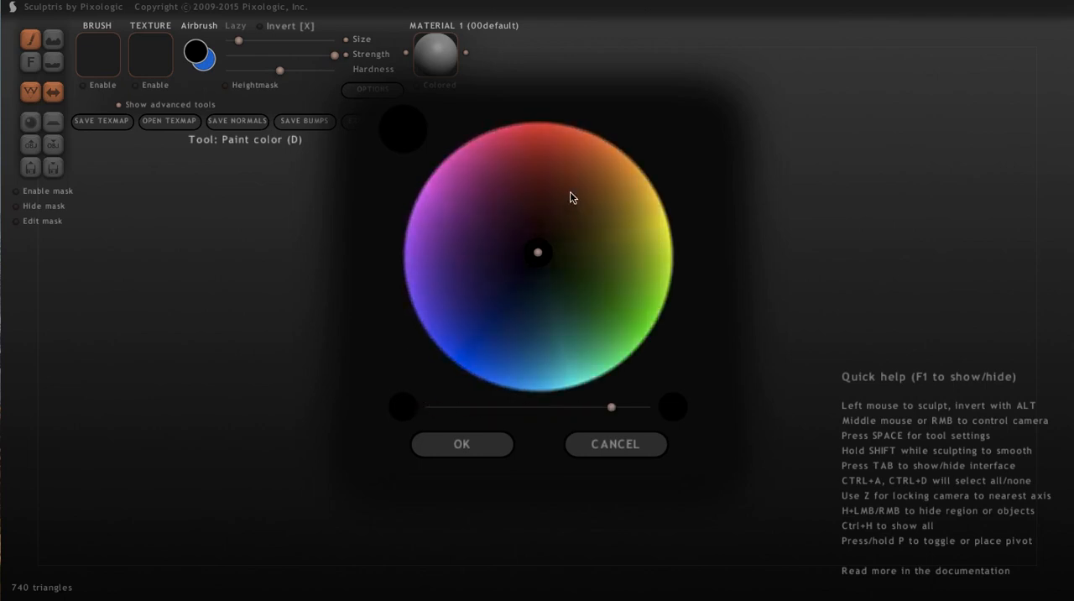
pyautogui.click(564, 145)
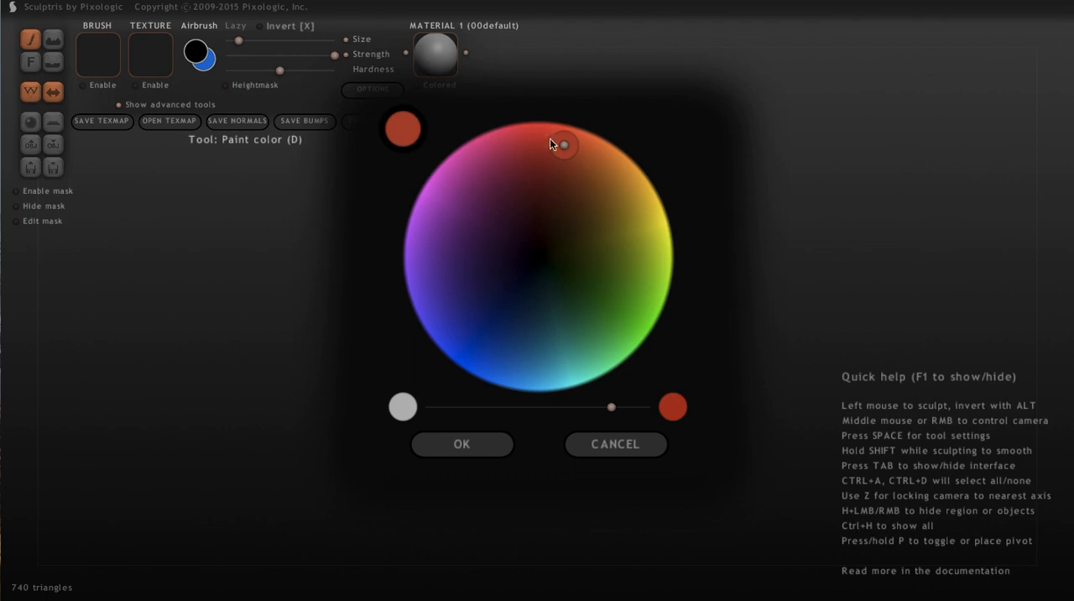
pyautogui.moveTo(611, 408)
pyautogui.mouseDown()
pyautogui.moveTo(465, 408)
pyautogui.moveTo(505, 408)
pyautogui.moveTo(495, 408)
pyautogui.mouseUp()
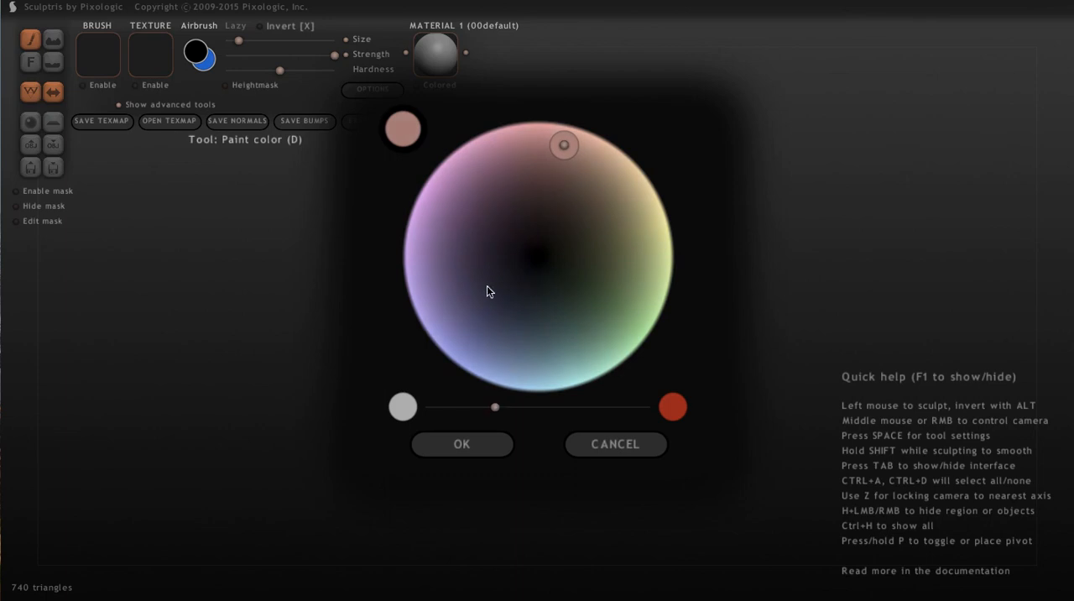
pyautogui.moveTo(495, 408); pyautogui.dragTo(542, 407)
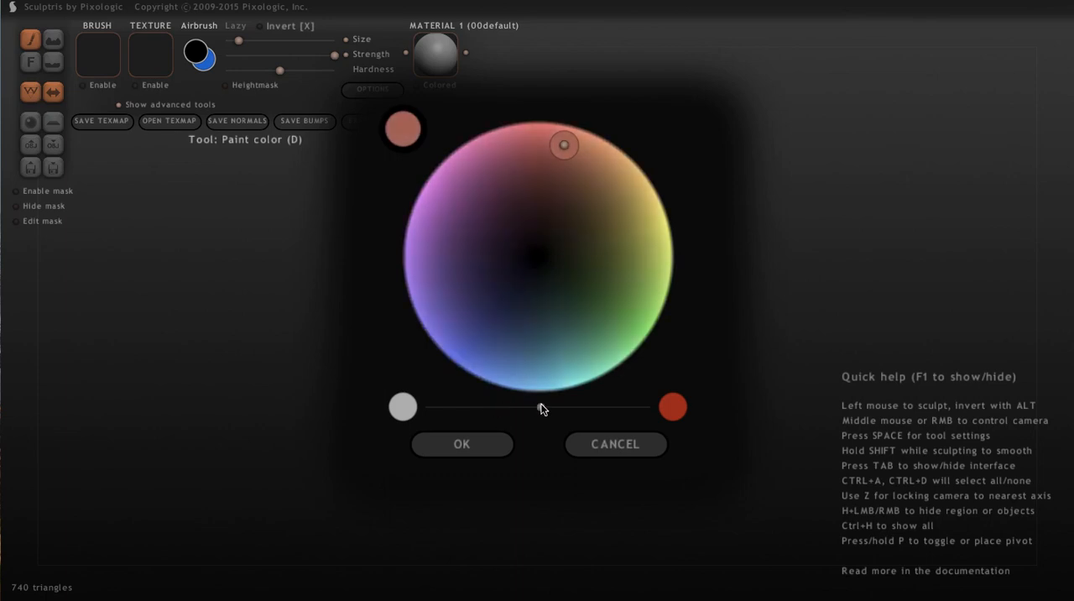
pyautogui.click(460, 446)
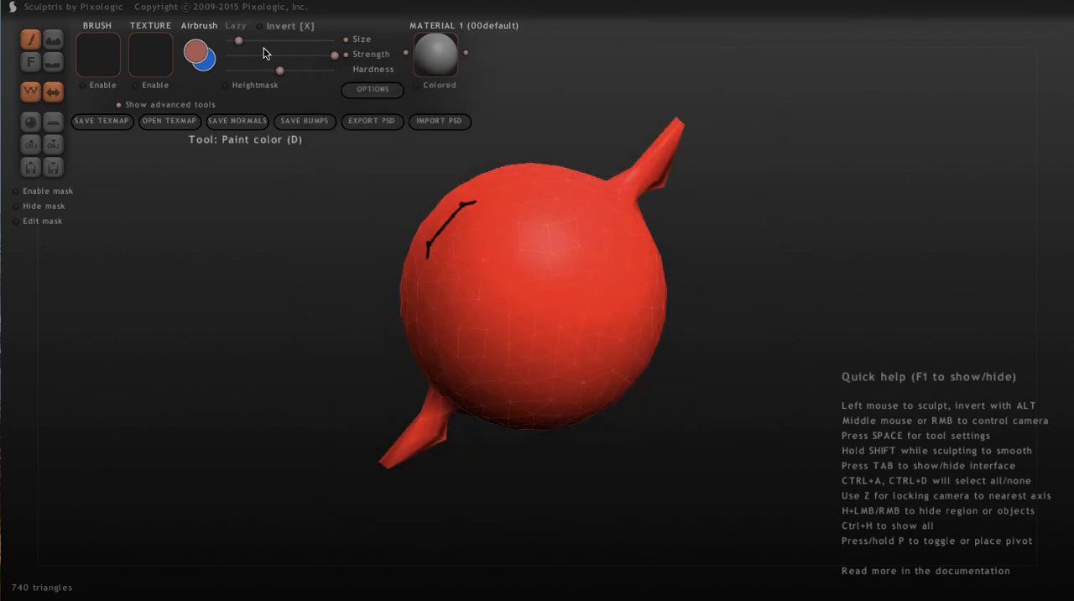
# Shade the undersides and tips of both fins with the muted red, using a slightly larger brush at under half strength
pyautogui.moveTo(243, 42); pyautogui.dragTo(275, 57)
pyautogui.moveTo(278, 39); pyautogui.dragTo(263, 39)
pyautogui.moveTo(274, 55); pyautogui.dragTo(269, 56)
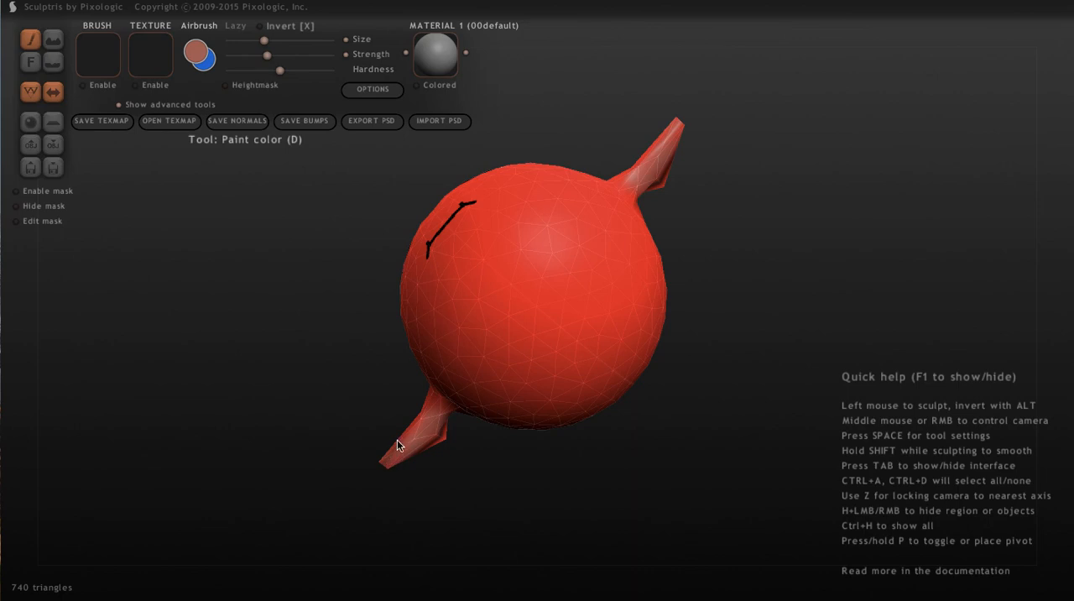
pyautogui.moveTo(219, 416)
pyautogui.mouseDown()
pyautogui.moveTo(311, 428)
pyautogui.moveTo(283, 403)
pyautogui.moveTo(294, 394)
pyautogui.mouseUp()
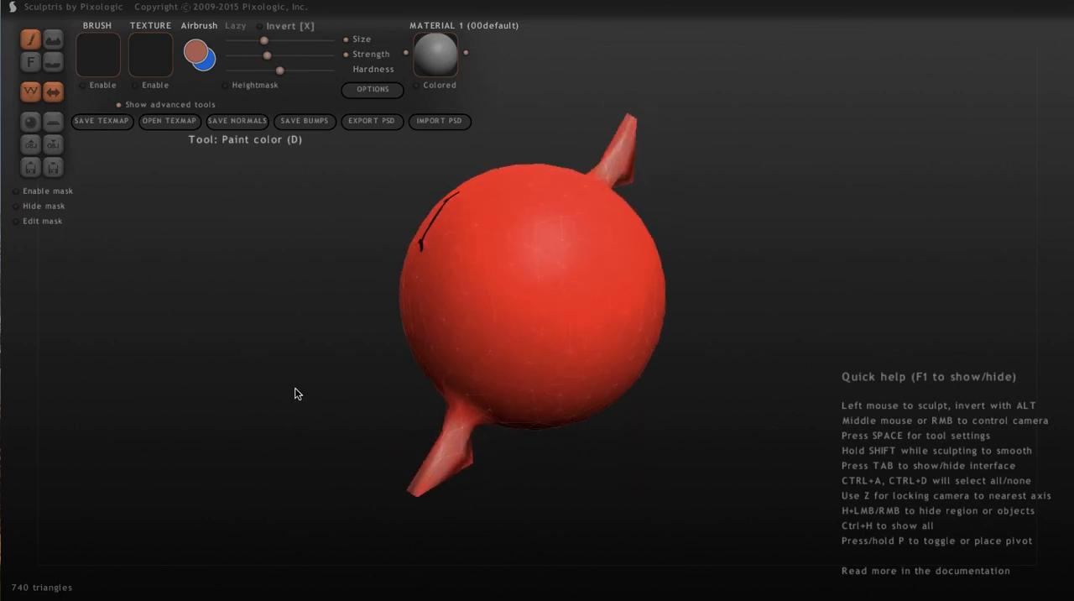
pyautogui.moveTo(780, 333)
pyautogui.mouseDown()
pyautogui.moveTo(796, 300)
pyautogui.moveTo(815, 418)
pyautogui.moveTo(643, 421)
pyautogui.moveTo(640, 436)
pyautogui.moveTo(634, 411)
pyautogui.moveTo(655, 453)
pyautogui.moveTo(609, 479)
pyautogui.moveTo(648, 427)
pyautogui.moveTo(688, 400)
pyautogui.moveTo(694, 470)
pyautogui.mouseUp()
pyautogui.moveTo(720, 298)
pyautogui.mouseDown()
pyautogui.moveTo(784, 287)
pyautogui.moveTo(721, 299)
pyautogui.mouseUp()
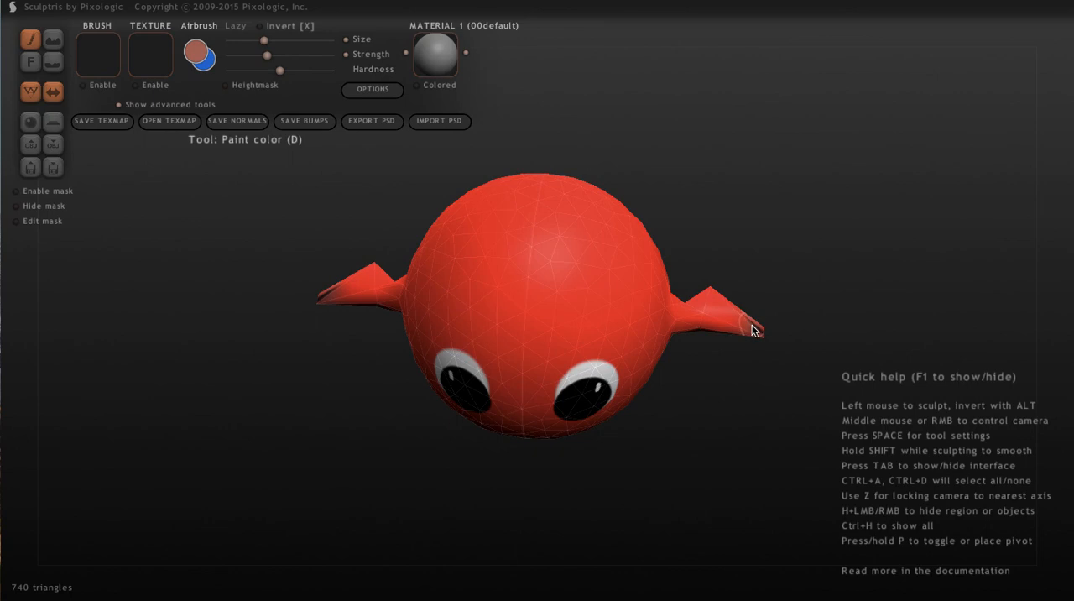
pyautogui.moveTo(424, 468); pyautogui.dragTo(413, 391)
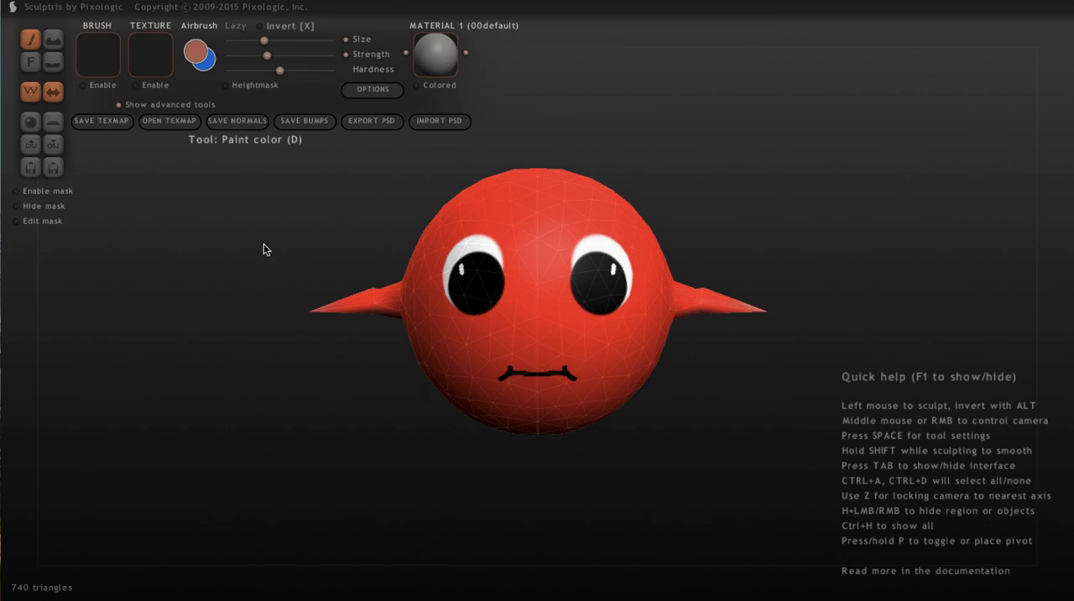
# Start exporting the model and create a folder named red_thing inside Documents/game_models as the destination
pyautogui.click(50, 147)
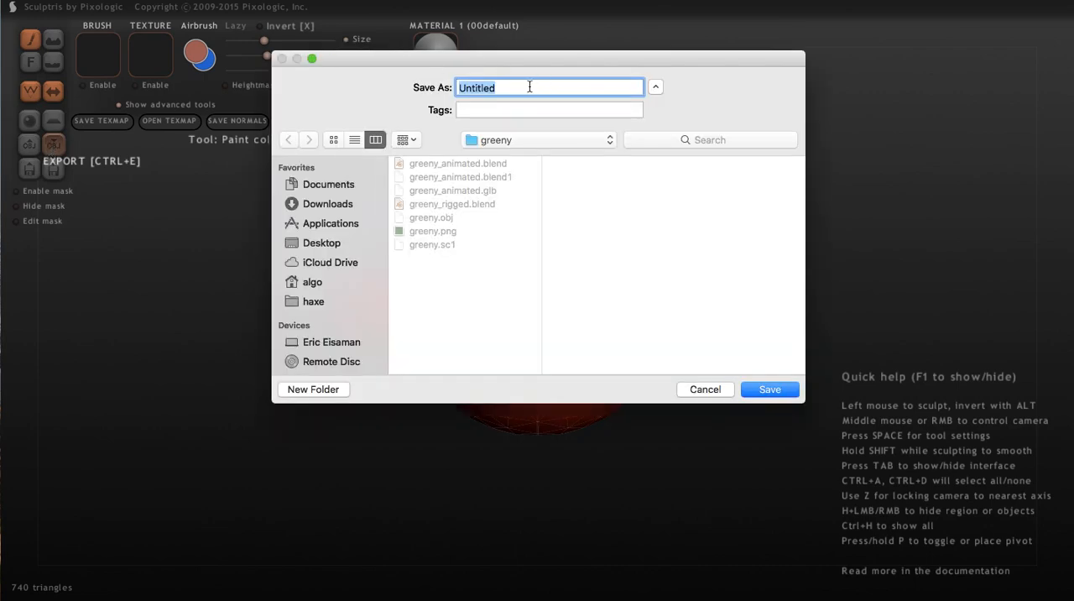
pyautogui.click(658, 85)
pyautogui.click(652, 85)
pyautogui.click(315, 185)
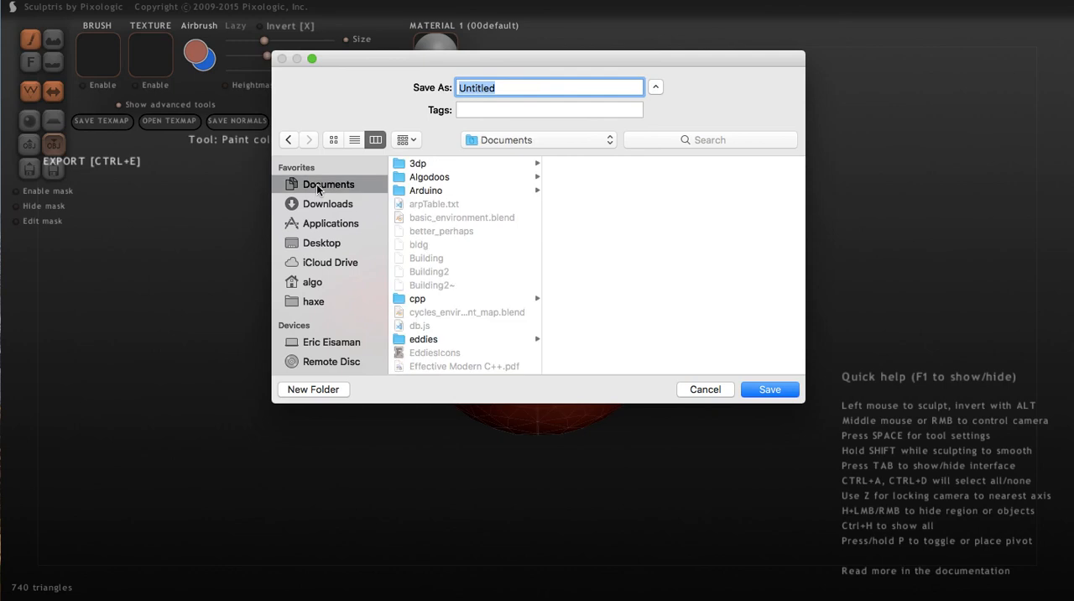
pyautogui.scroll(-10, 434, 186)
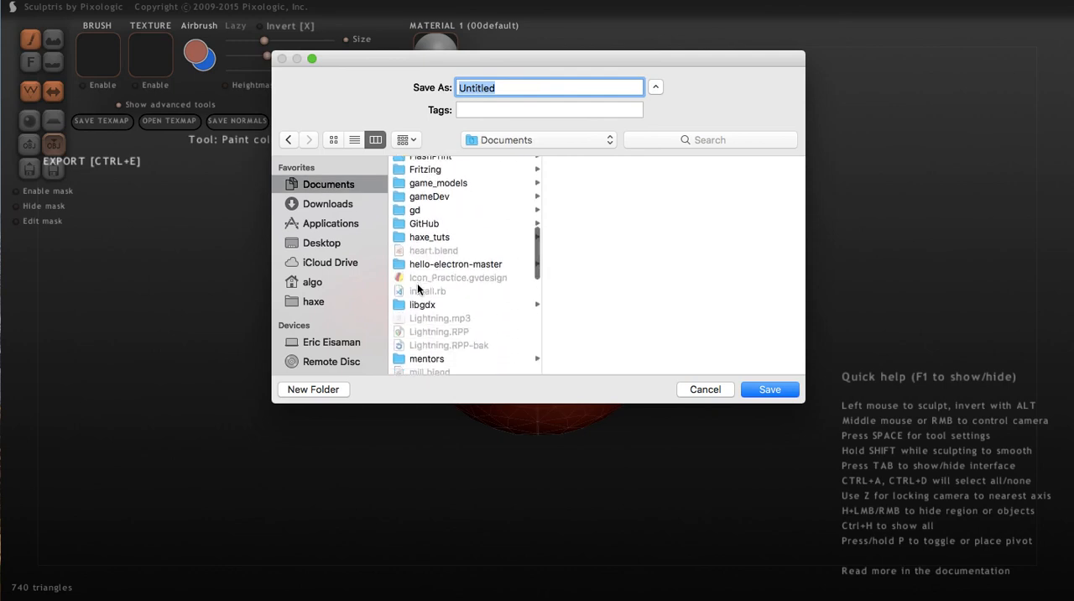
pyautogui.click(435, 176)
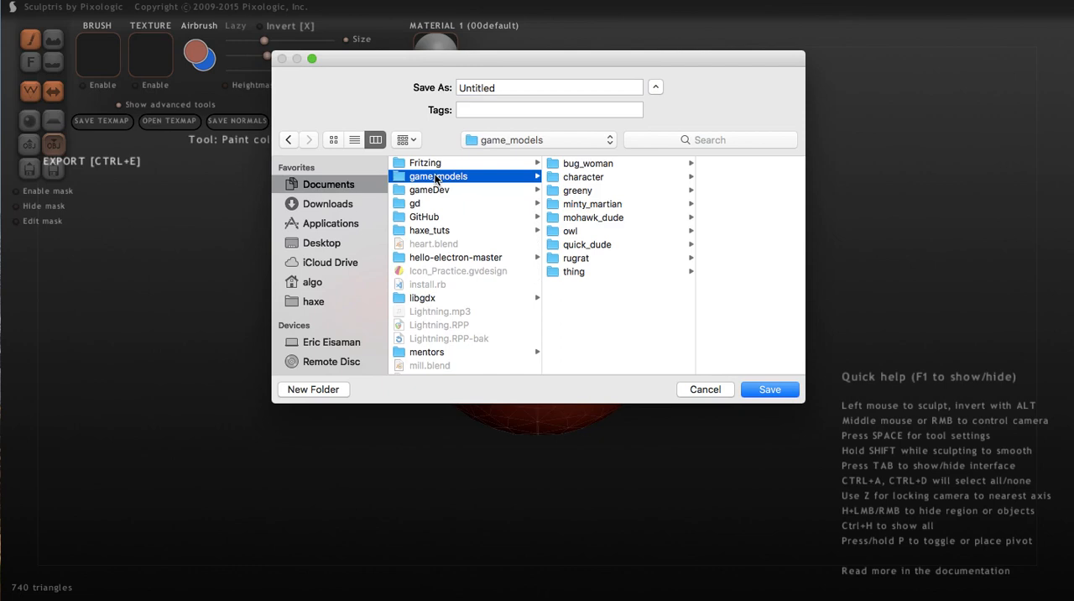
pyautogui.click(312, 390)
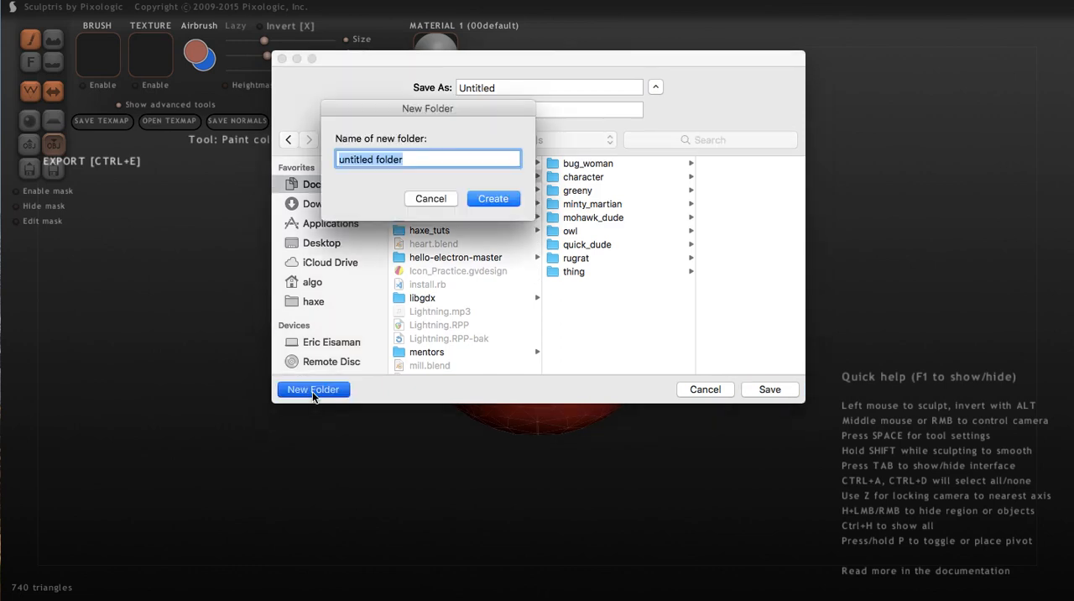
pyautogui.write('red')
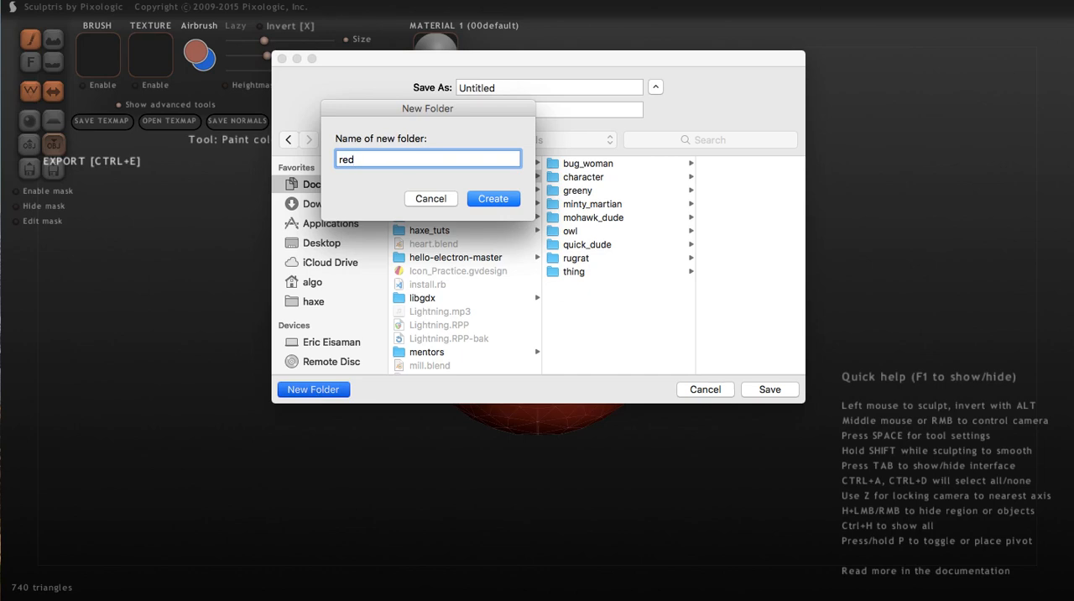
pyautogui.write('_thing')
pyautogui.press('Return')
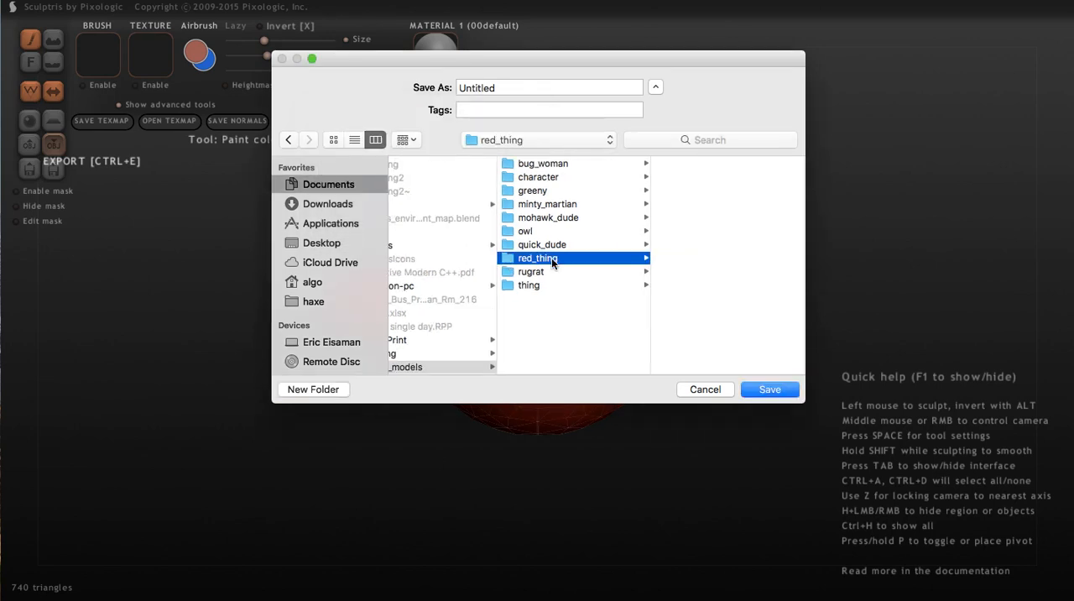
# Name the exported model red_thing and save it in the red_thing folder
pyautogui.click(570, 84)
pyautogui.moveTo(561, 86); pyautogui.dragTo(462, 71)
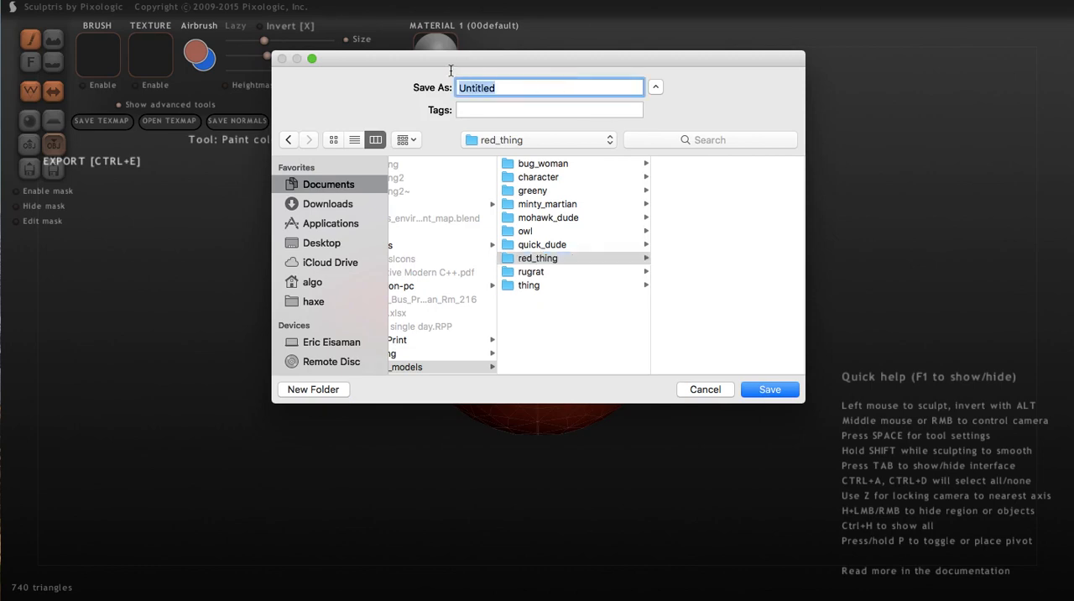
pyautogui.write('red_thing')
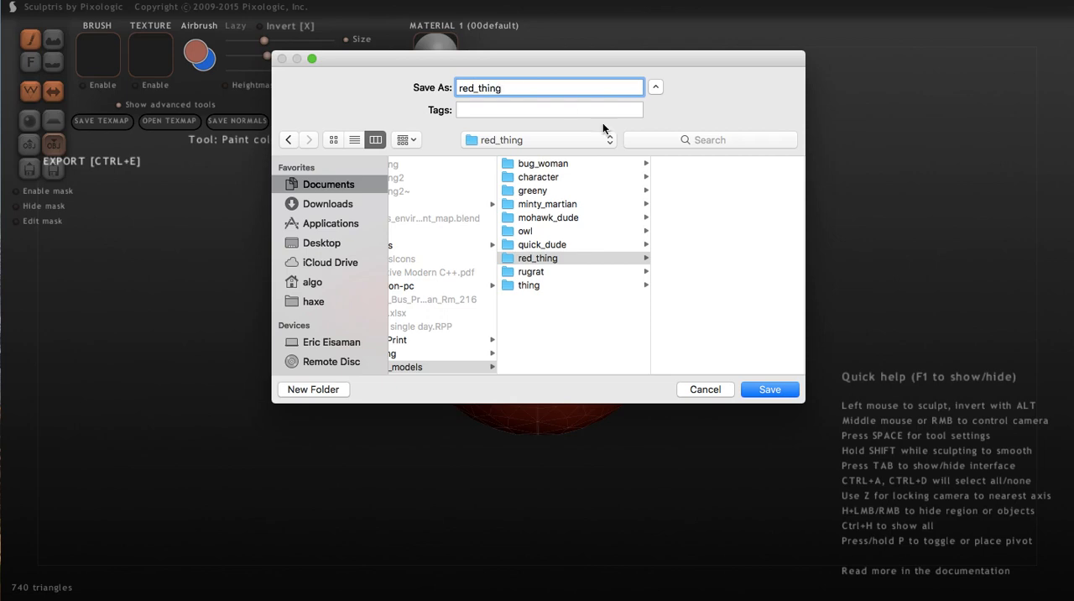
pyautogui.click(770, 388)
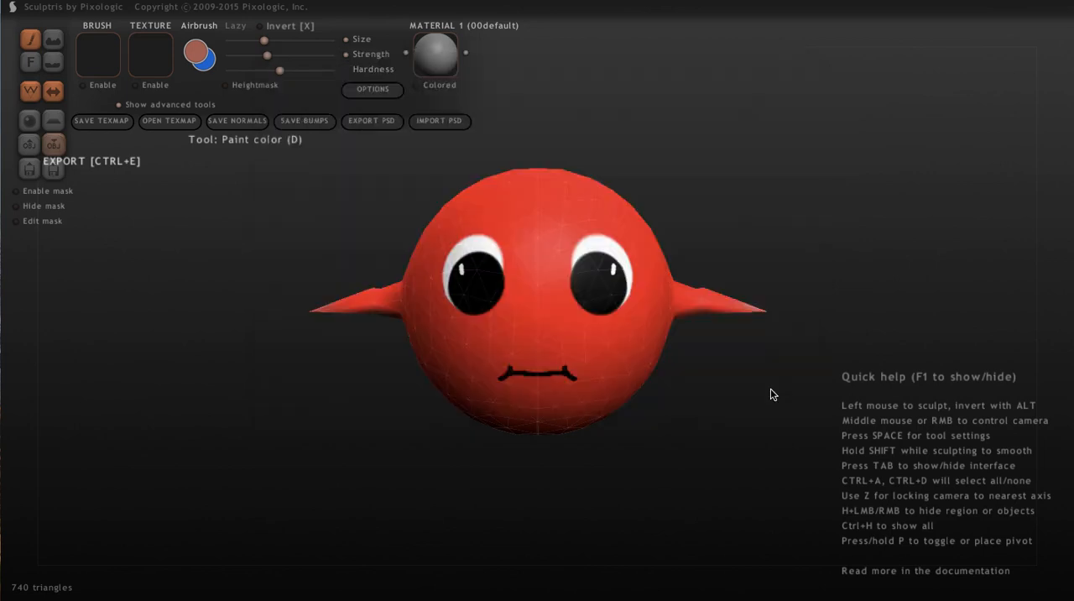
pyautogui.click(118, 105)
pyautogui.click(118, 105)
pyautogui.click(118, 105)
pyautogui.click(118, 105)
pyautogui.click(119, 105)
pyautogui.click(119, 105)
pyautogui.click(119, 105)
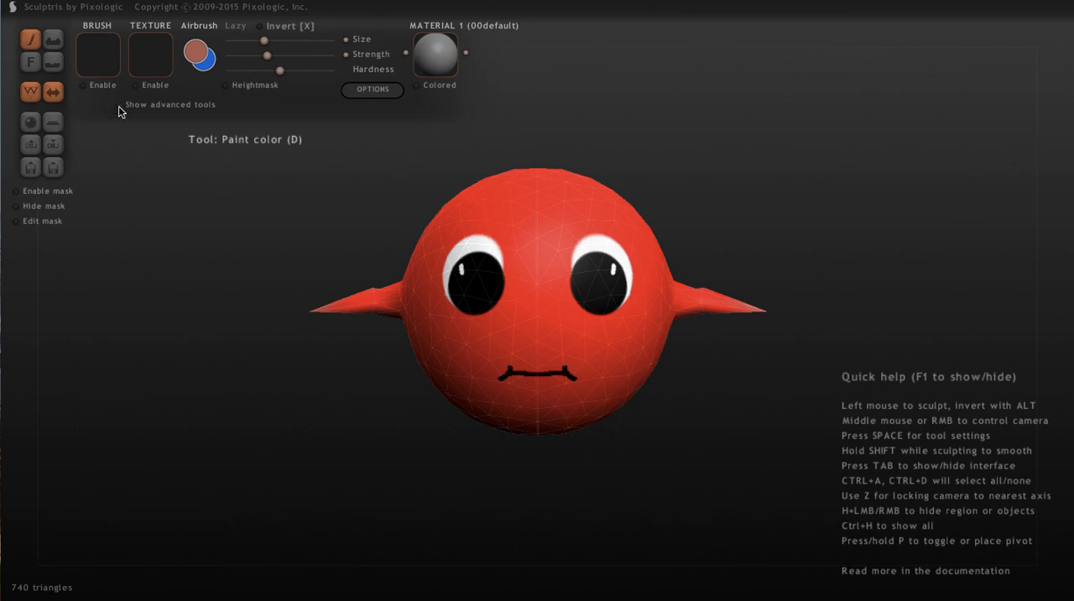
pyautogui.click(118, 105)
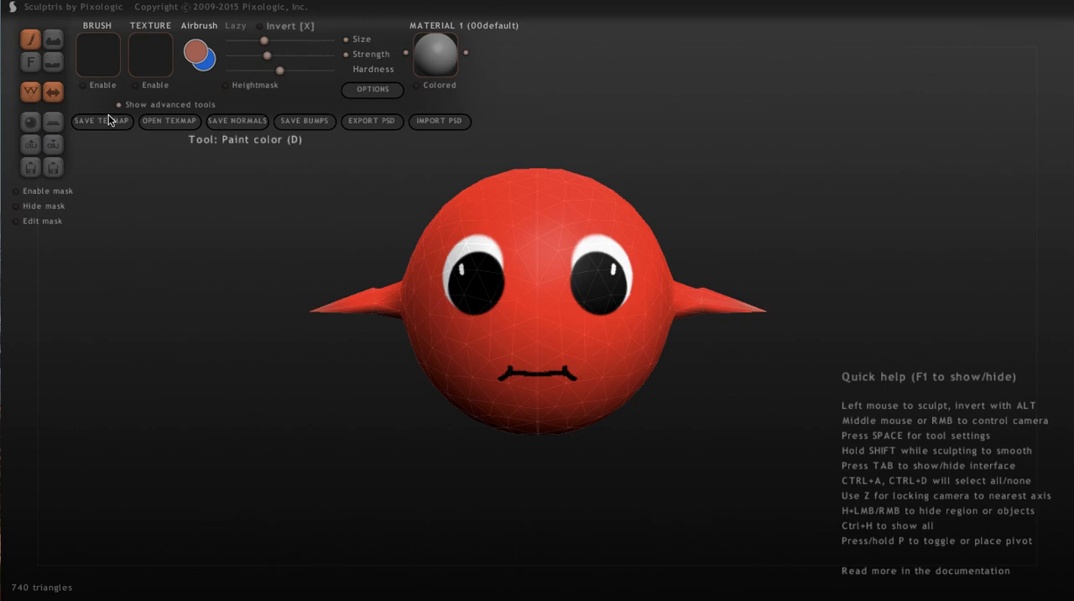
# Save the painted texture map as red_thing in the red_thing folder
pyautogui.click(103, 123)
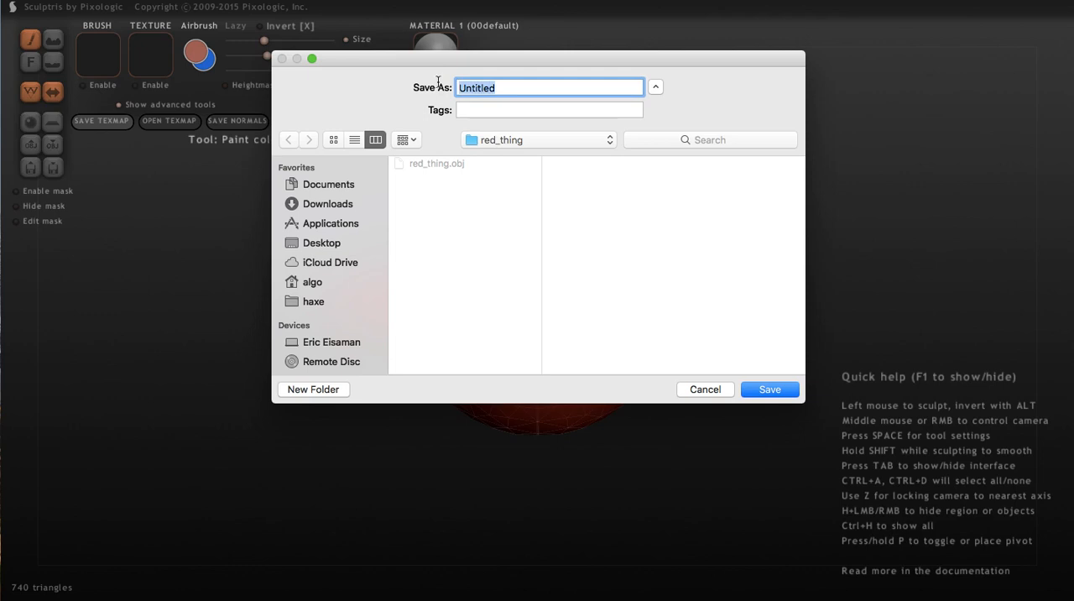
pyautogui.write('red_thing')
pyautogui.click(771, 389)
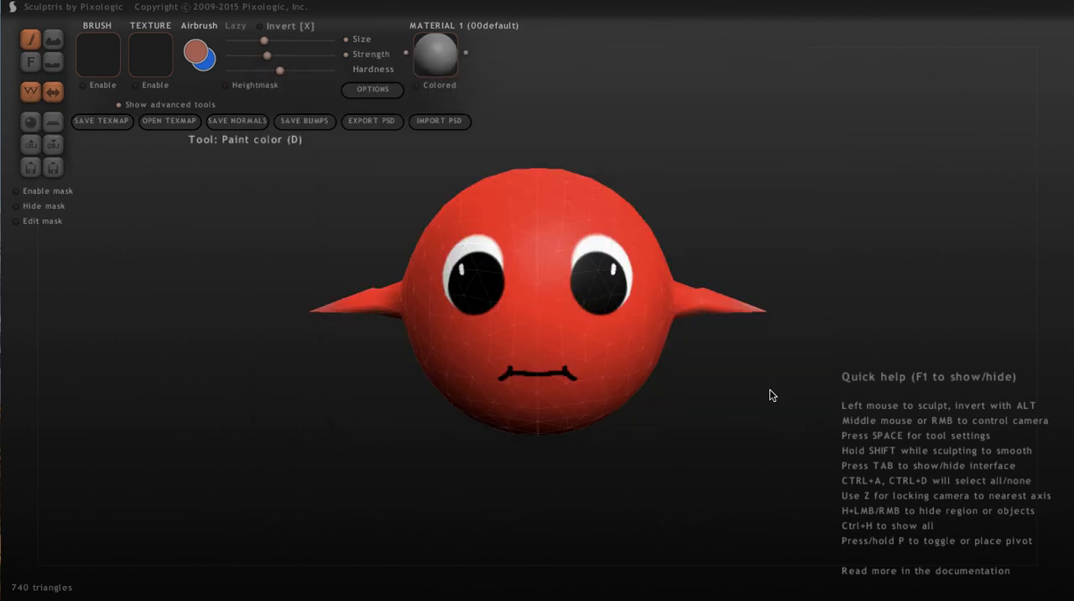